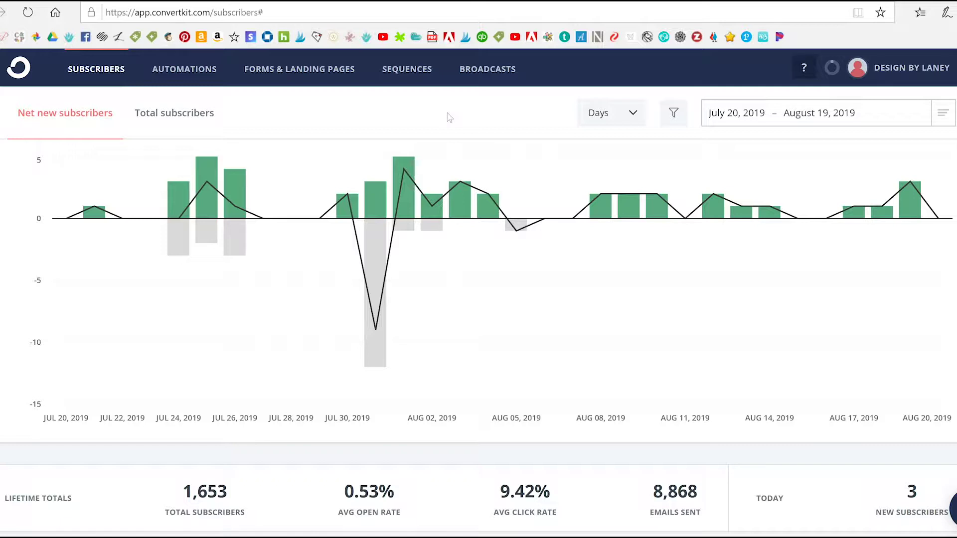
View the total subscribers chart for July 20 to August 19, 2019, and return to net new subscribers.
click(483, 104)
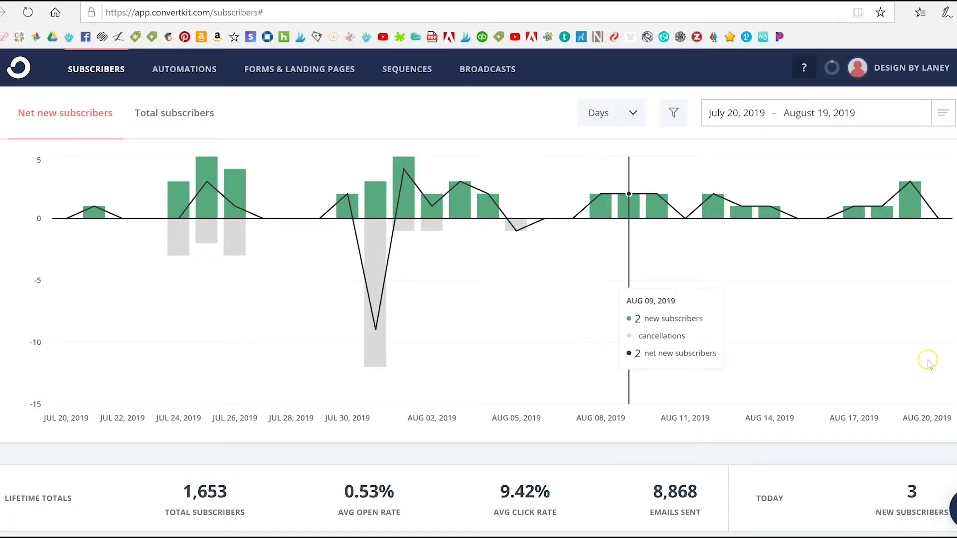
mouse_move(374, 185)
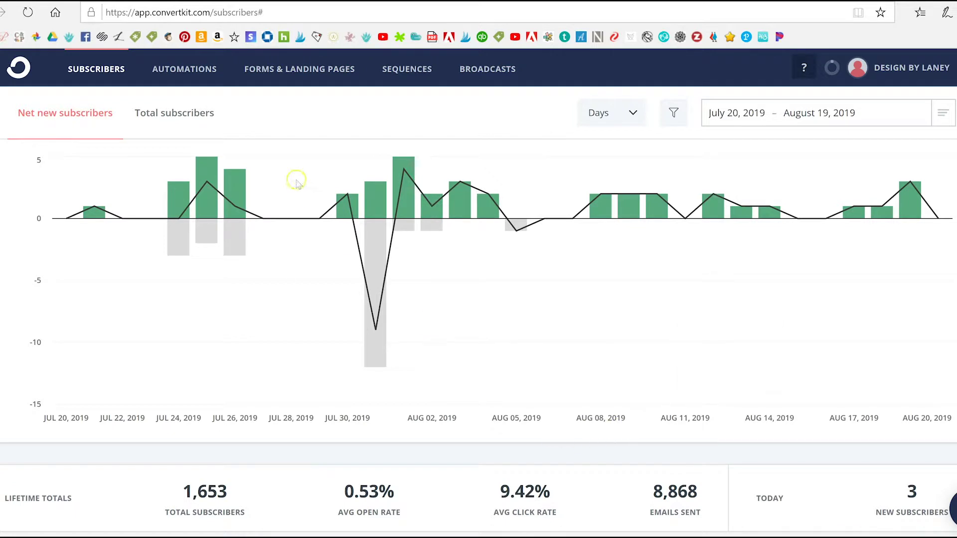
click(223, 121)
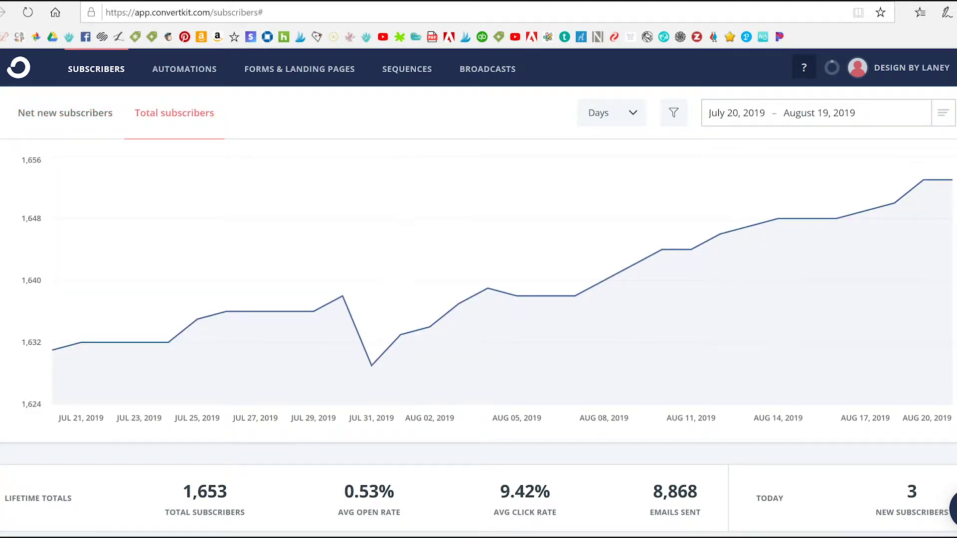
click(48, 122)
click(658, 112)
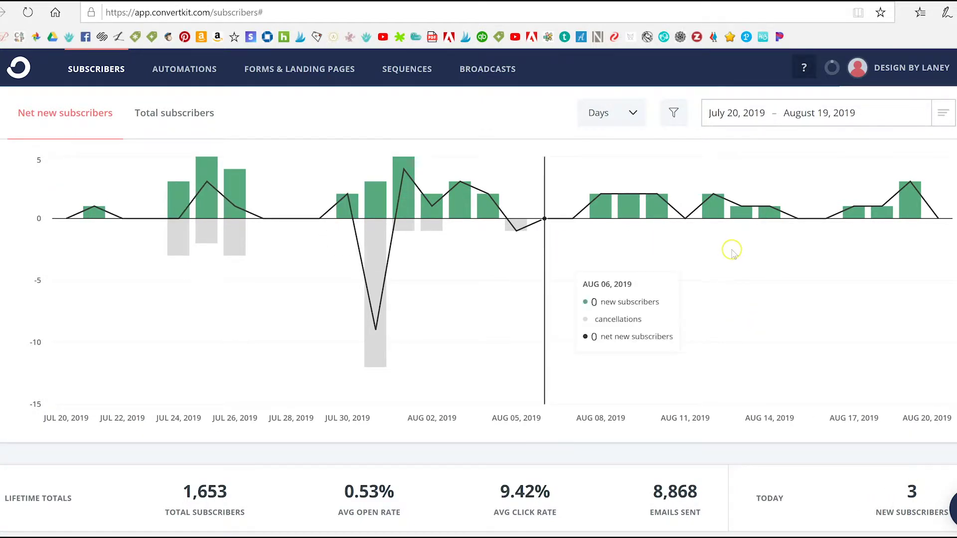
Filter the confirmed subscribers by the Stationer's Summit tag and look through the resulting list.
scroll(747, 448, down, 4)
scroll(782, 368, down, 8)
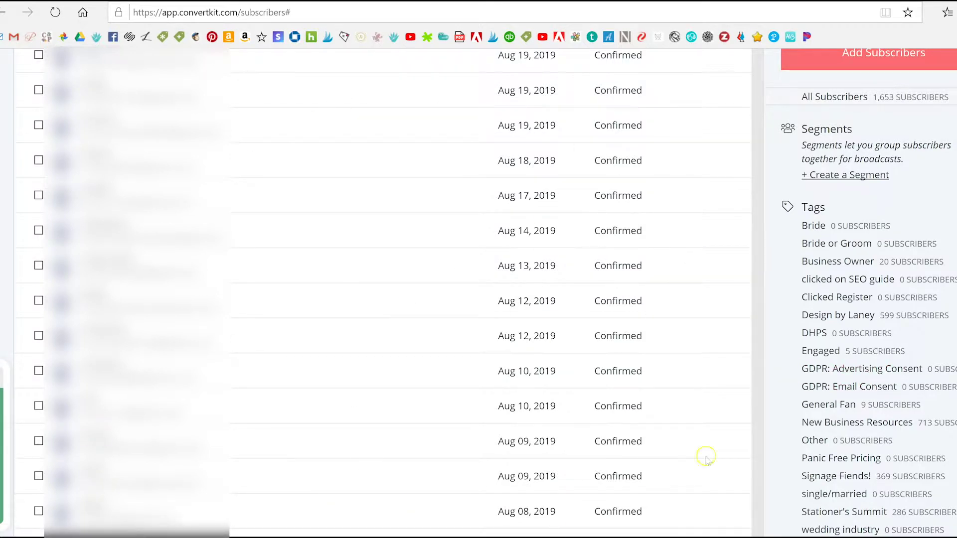
scroll(842, 244, down, 2)
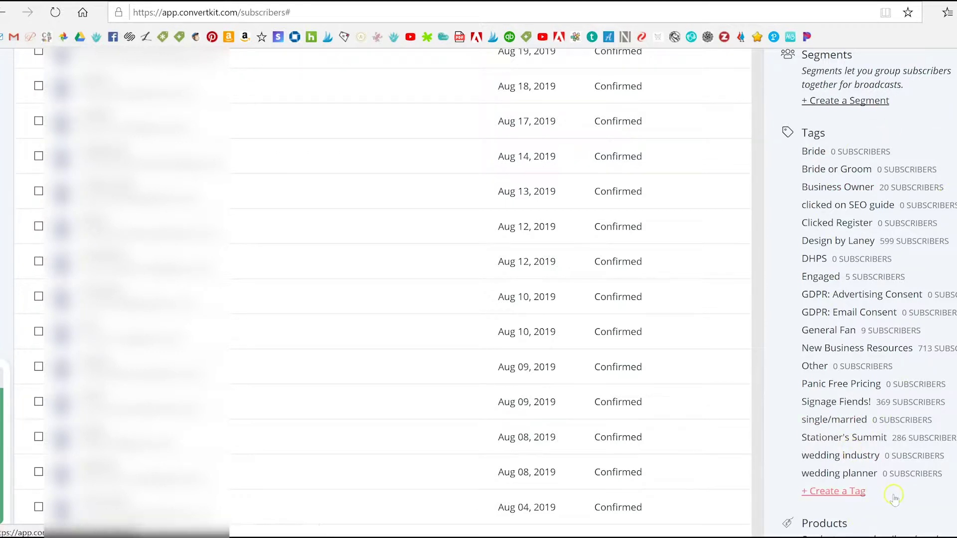
click(847, 438)
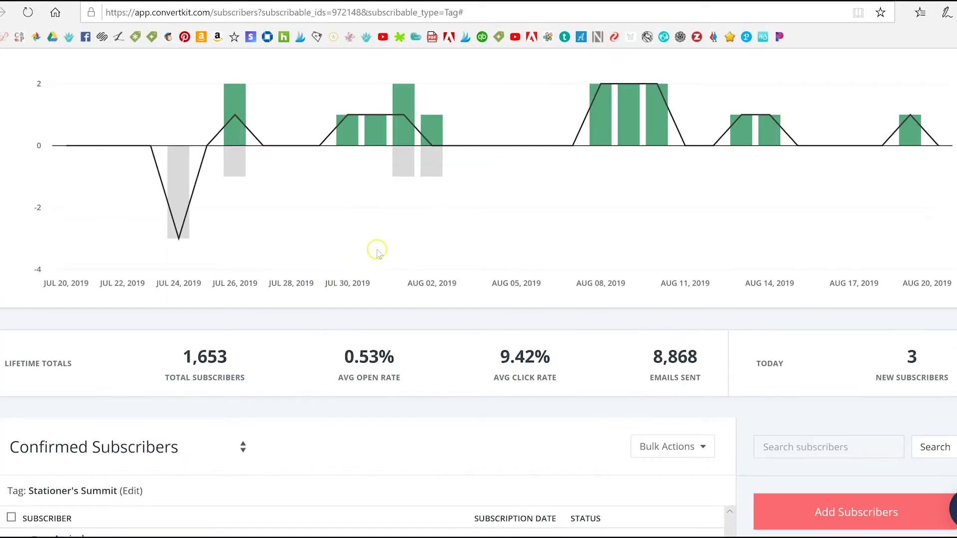
scroll(377, 253, down, 5)
scroll(403, 225, down, 6)
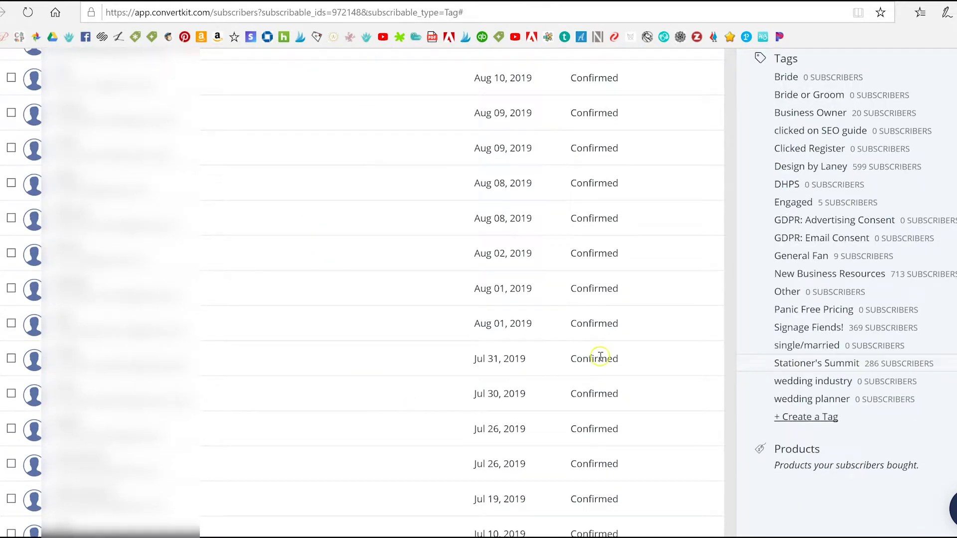
Open a tagged subscriber's profile and review the status of each broadcast in the email history, plus the subscriber's automations.
click(358, 364)
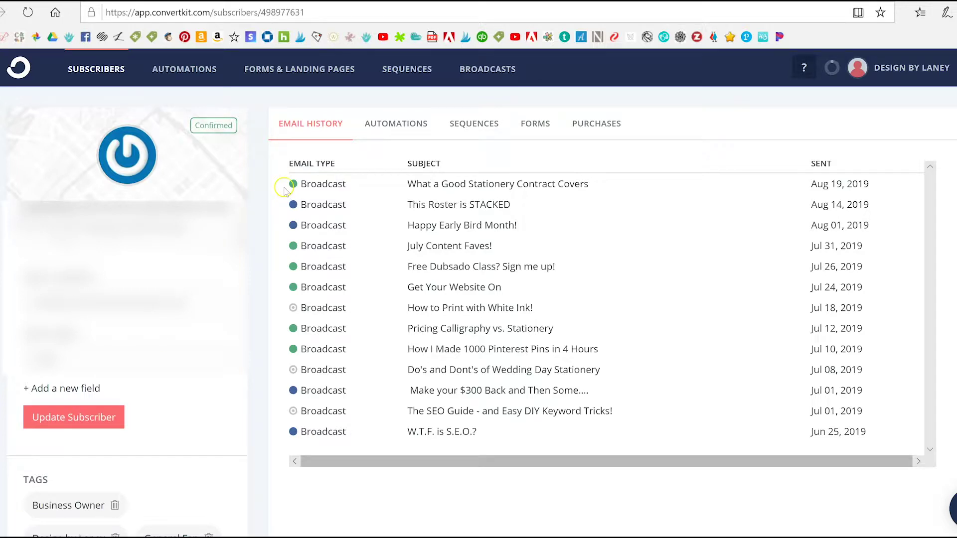
mouse_move(294, 200)
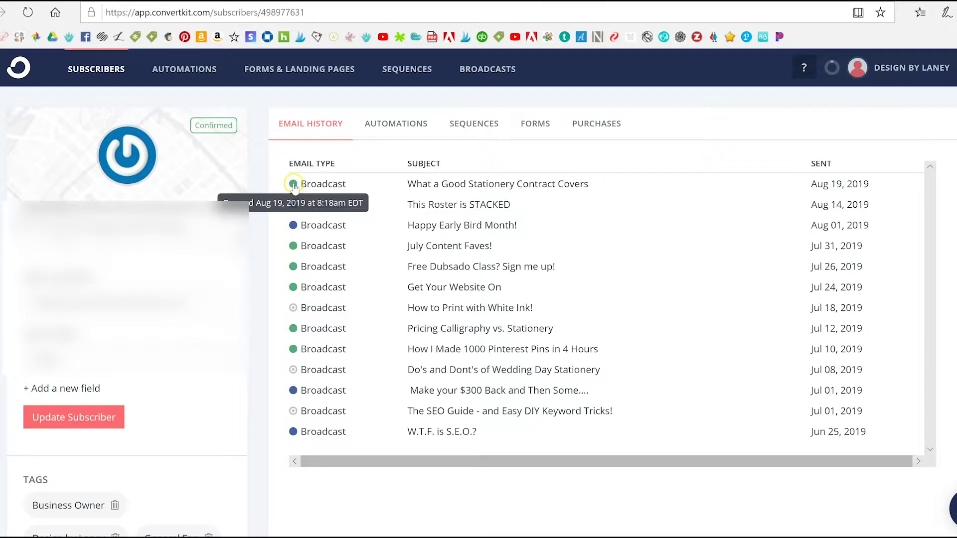
mouse_move(294, 310)
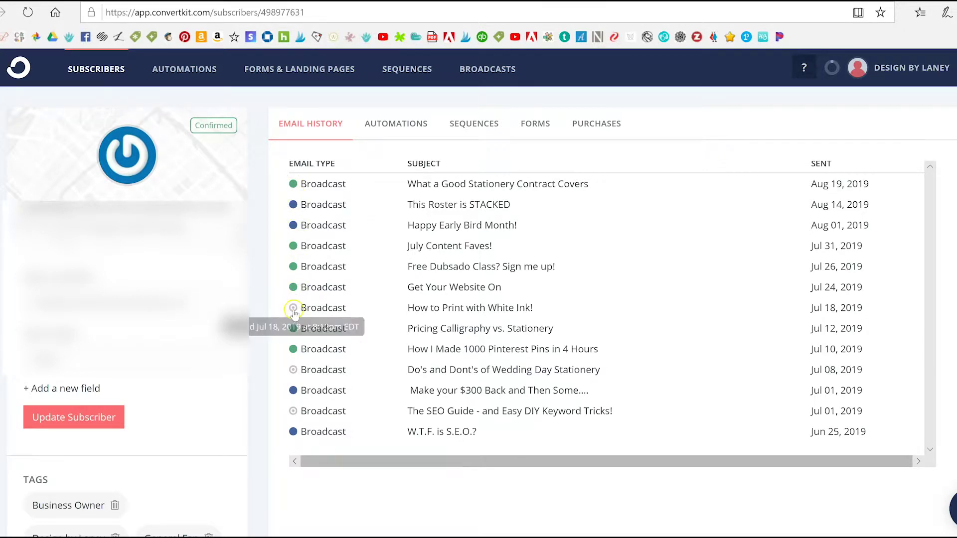
scroll(573, 279, down, 2)
scroll(573, 282, up, 2)
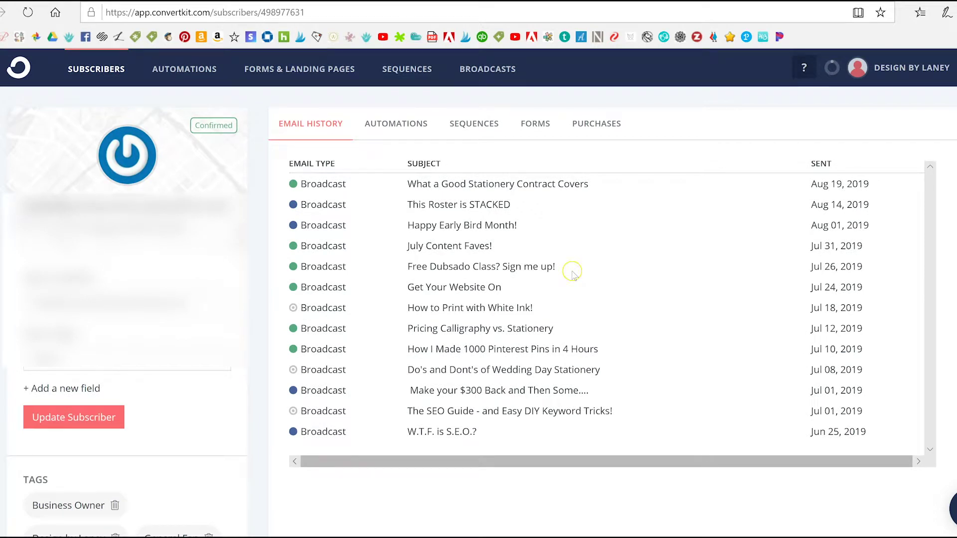
click(411, 124)
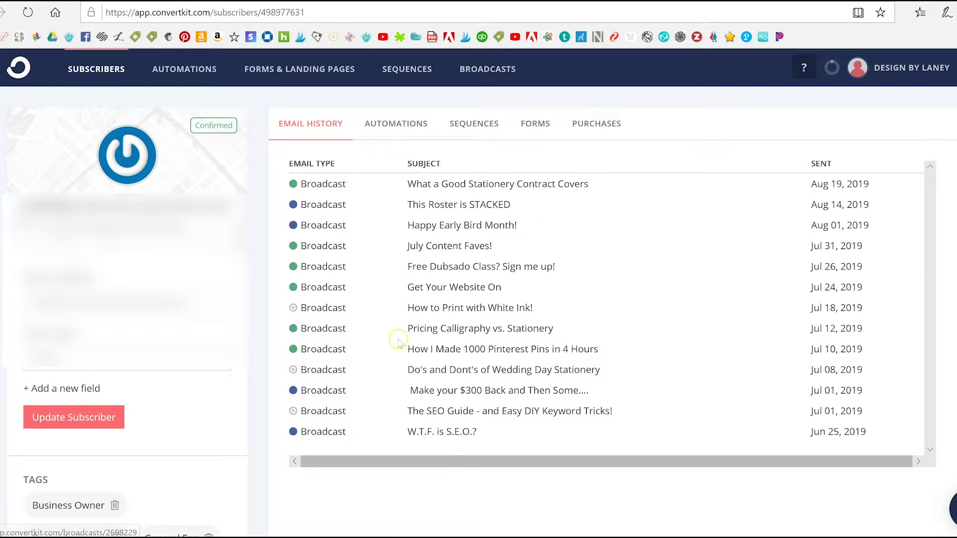
click(355, 123)
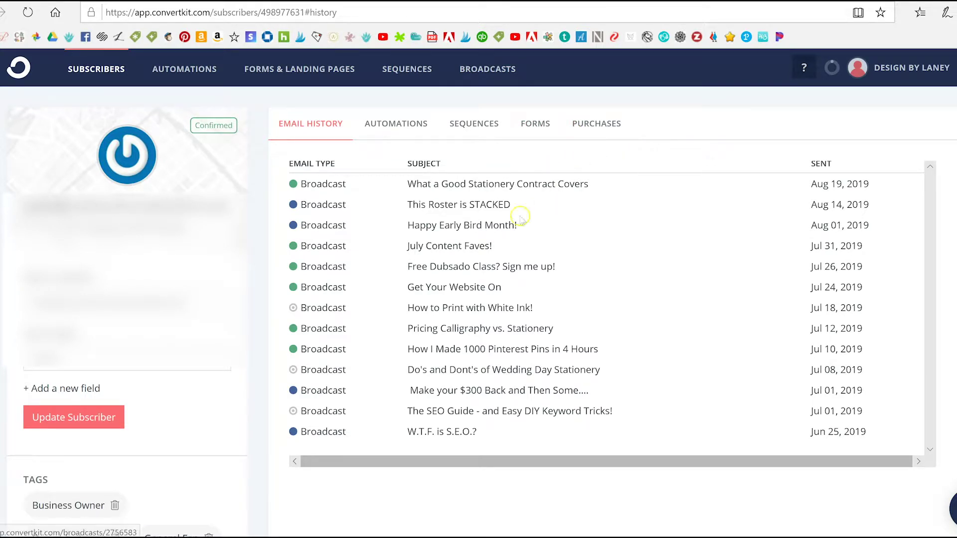
Open the Stationer's Summit Form from the forms and landing pages overview.
click(295, 71)
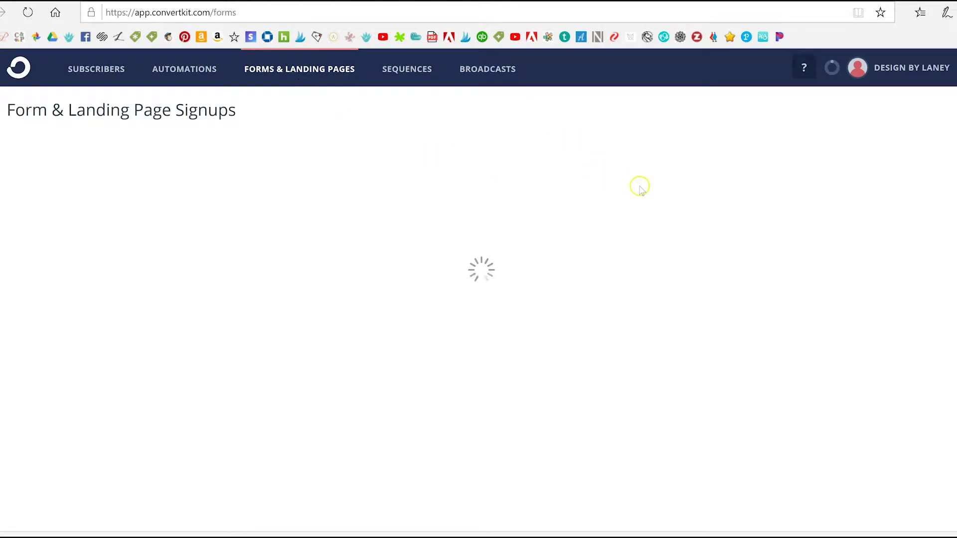
scroll(643, 189, down, 5)
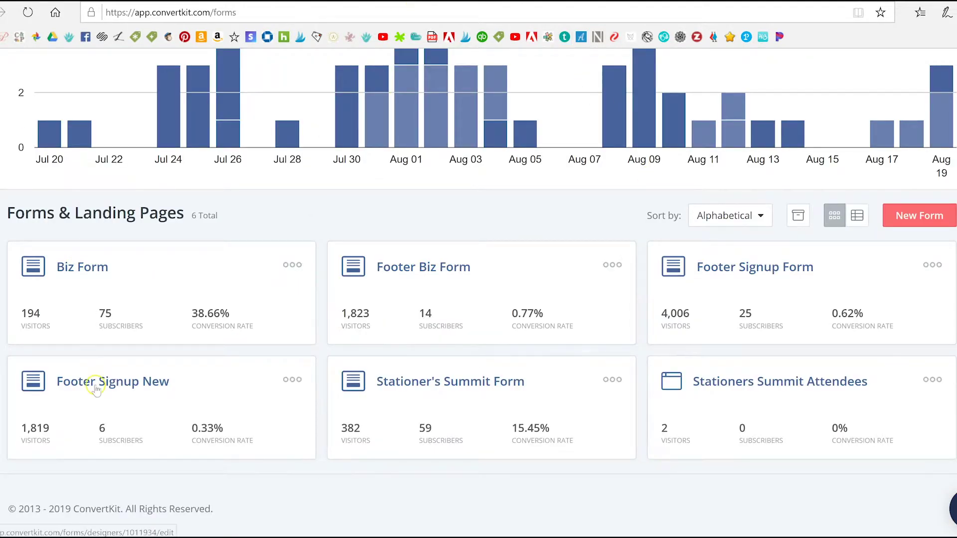
click(423, 393)
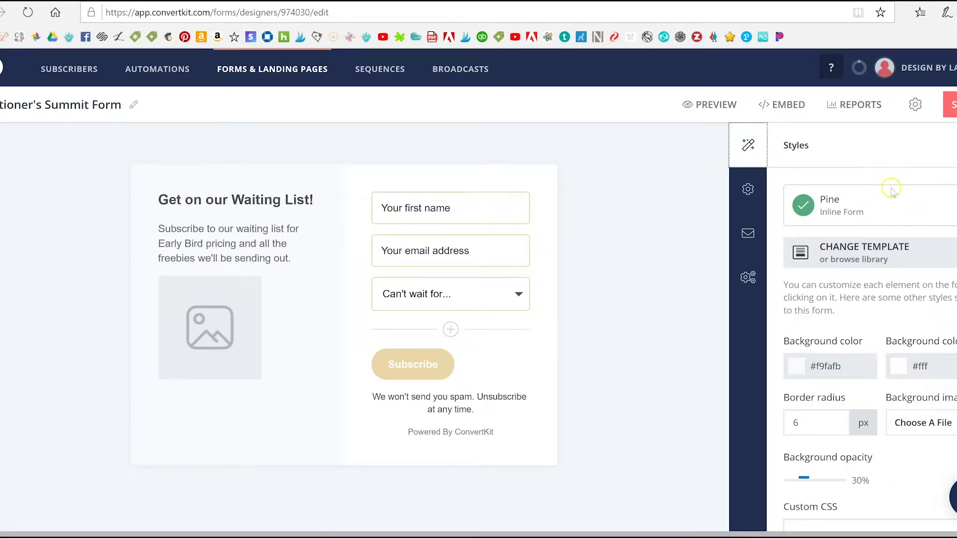
Browse the inline form templates without choosing one, and review the form's style options.
scroll(892, 191, down, 2)
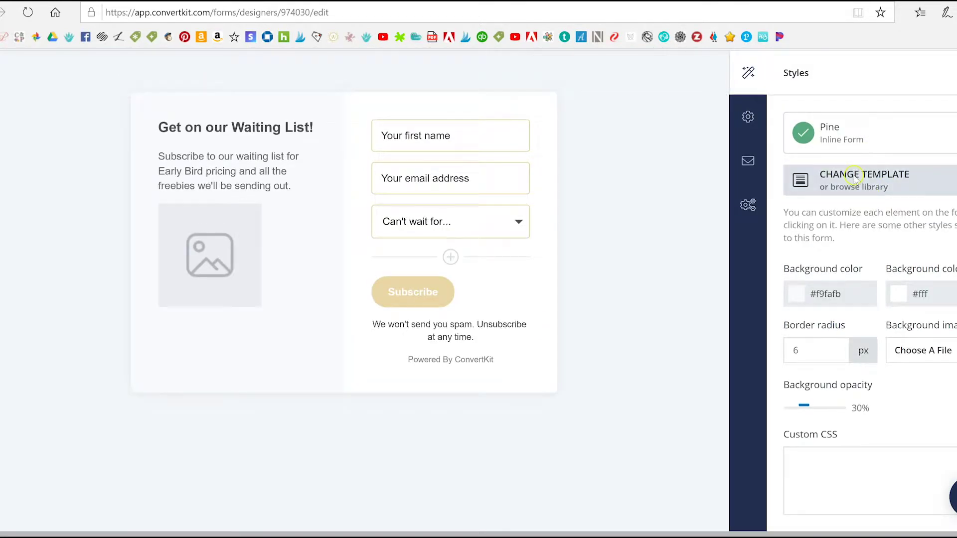
click(854, 178)
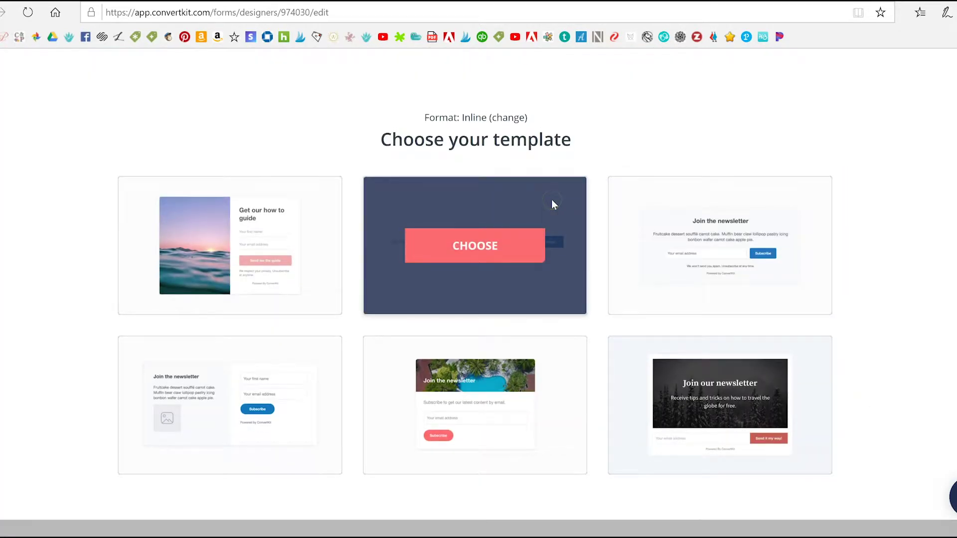
click(935, 83)
scroll(886, 304, up, 3)
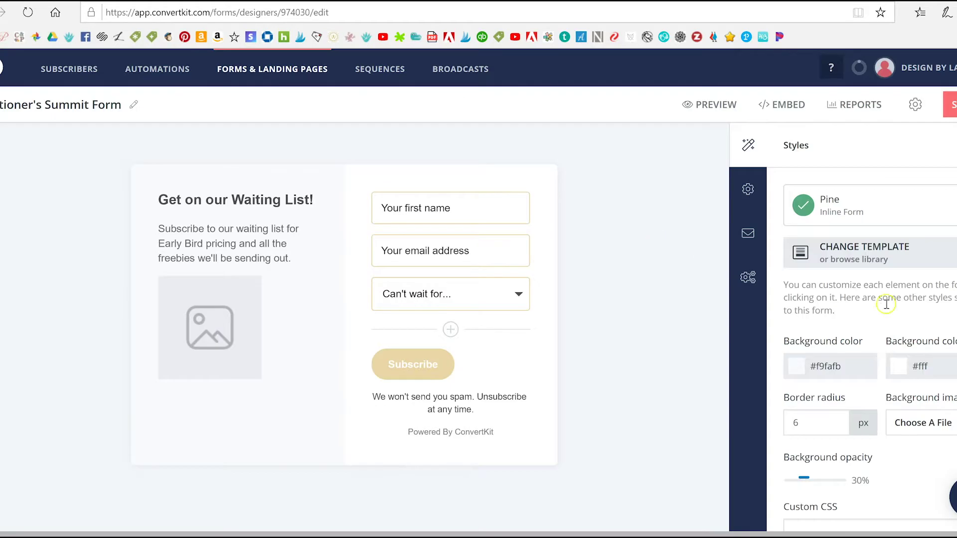
scroll(886, 304, down, 4)
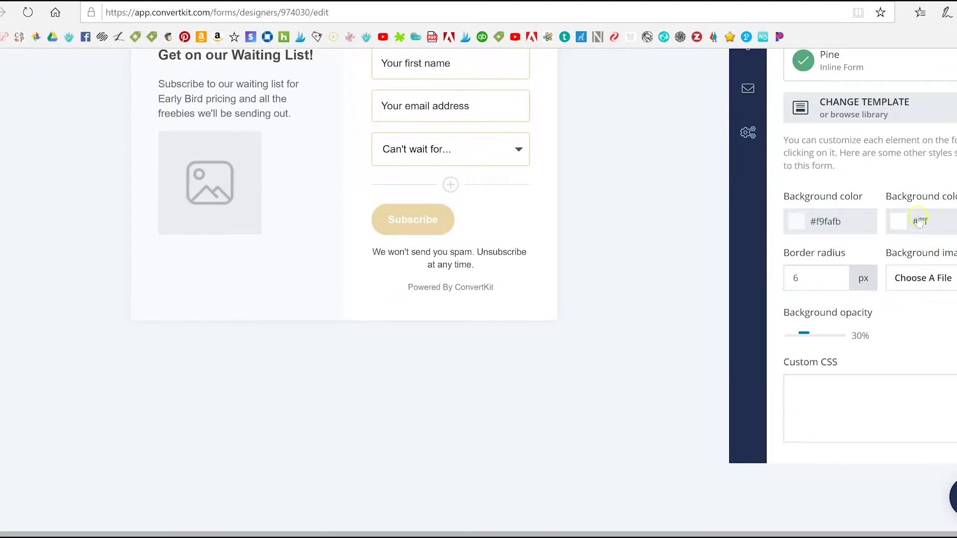
scroll(819, 314, up, 2)
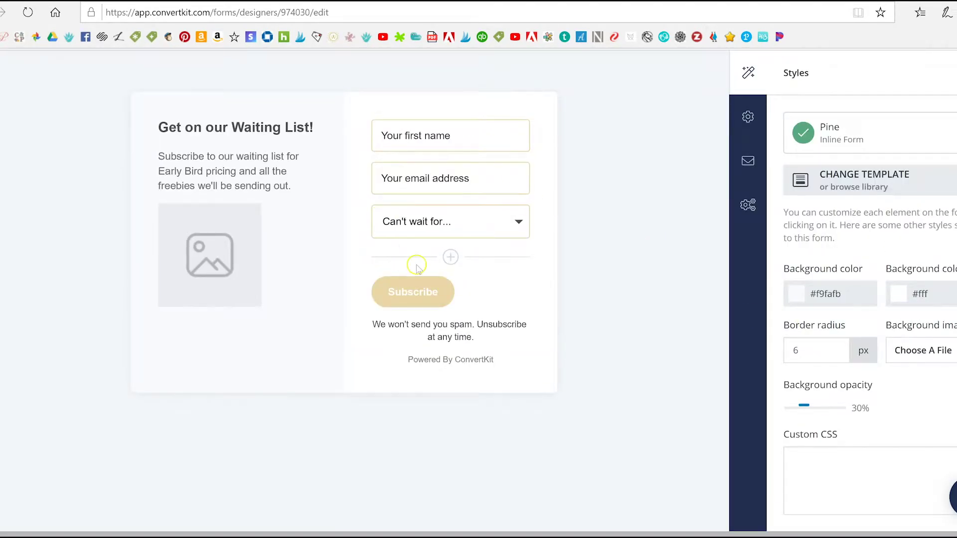
scroll(672, 249, up, 2)
Review the form's subscribe action settings, incentive email options and advanced settings for return visitors.
click(748, 189)
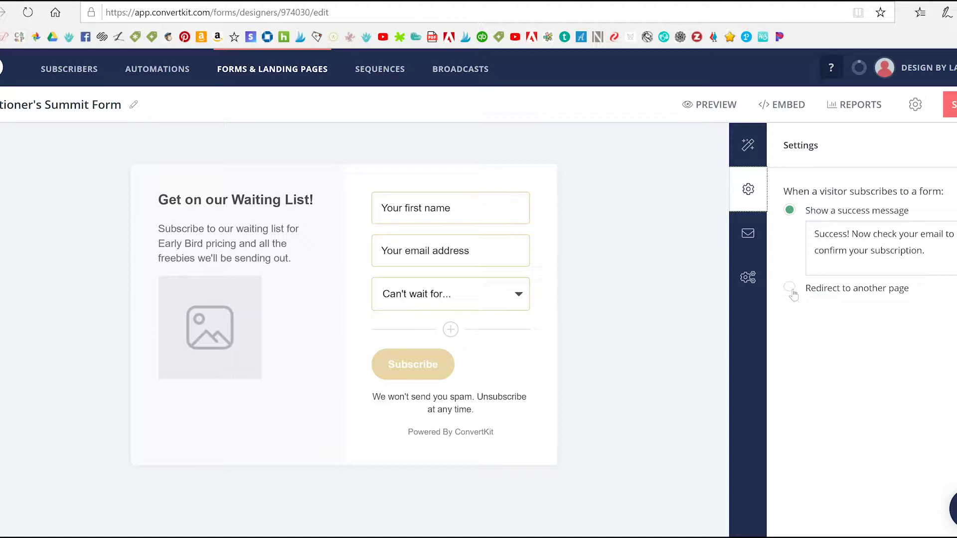
click(748, 233)
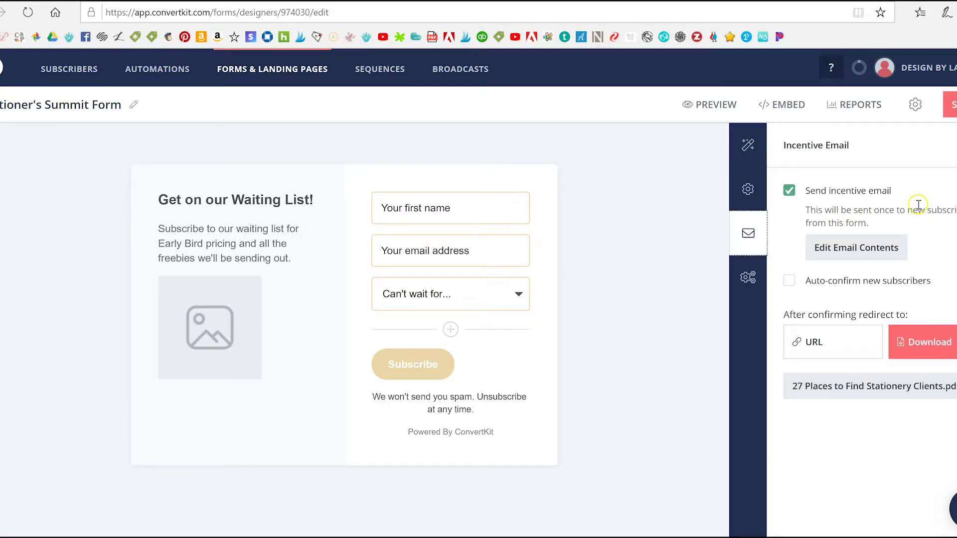
scroll(918, 205, down, 2)
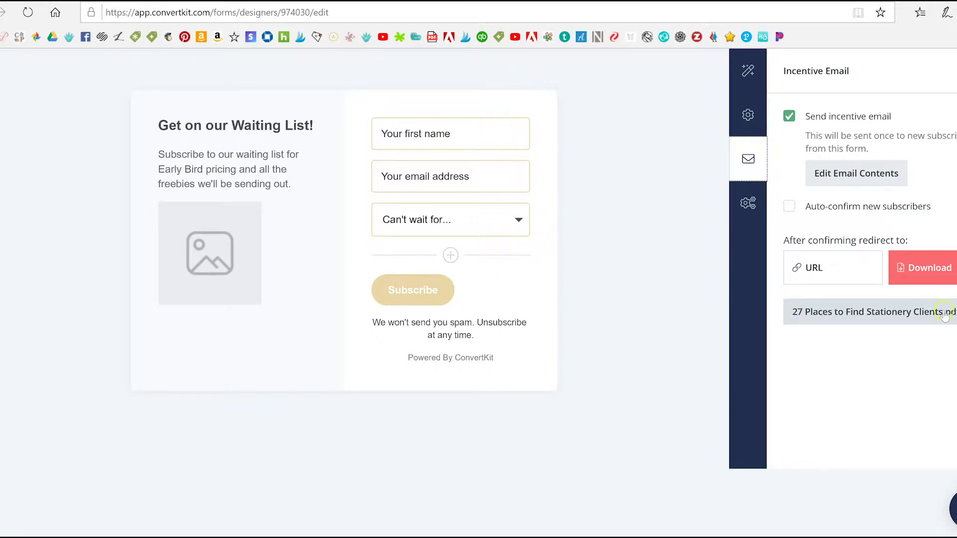
scroll(945, 321, up, 2)
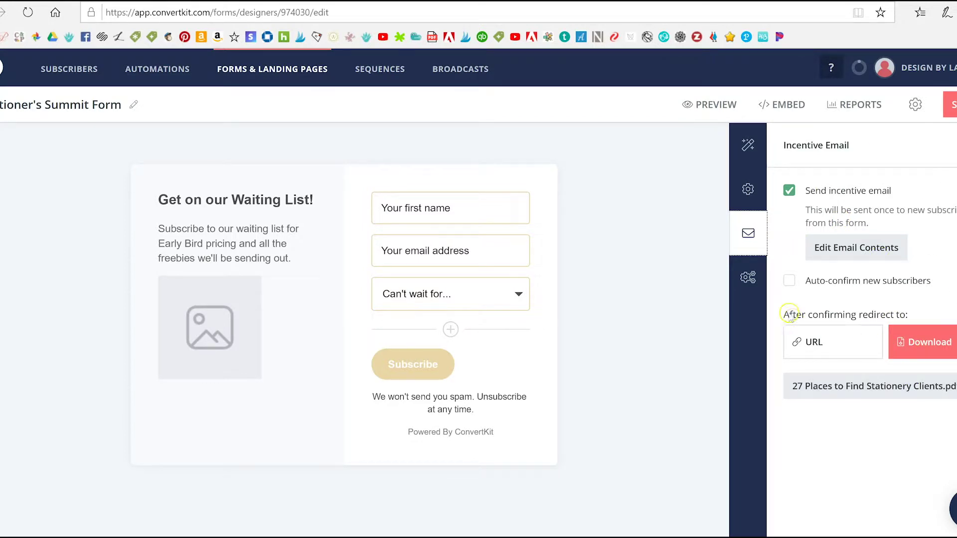
click(748, 278)
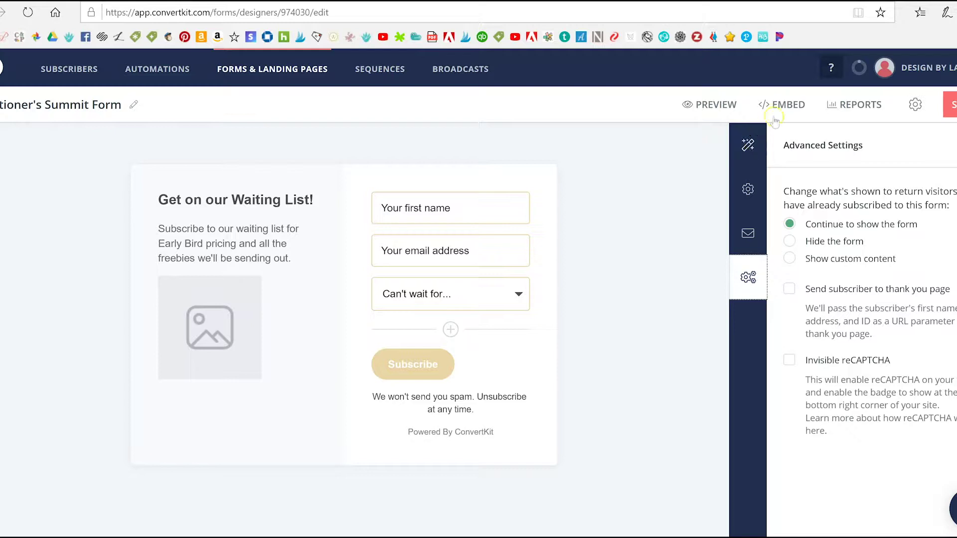
Open the Stationer's Summit Form's reports and examine the top referrers, highlighting the workshops-resources, Google and Instagram entries.
click(860, 106)
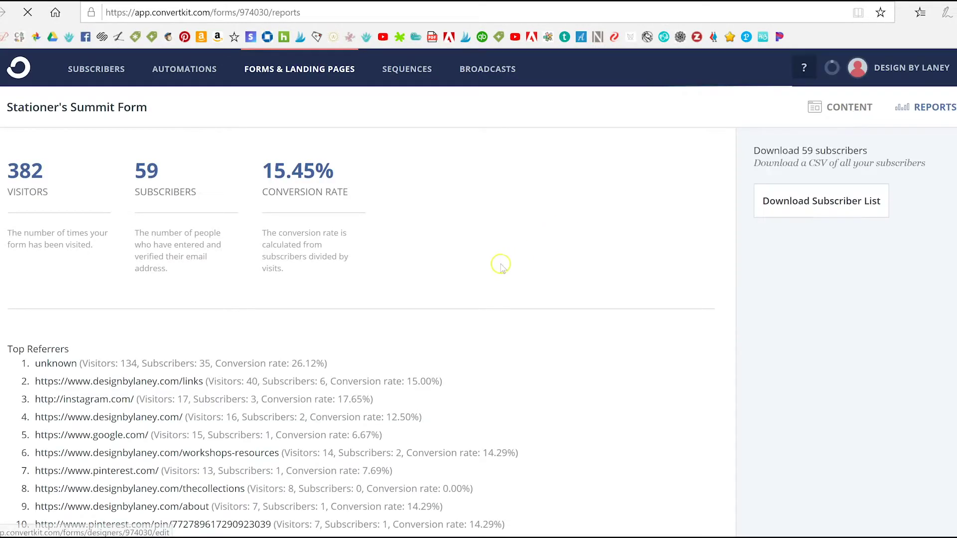
scroll(511, 263, down, 3)
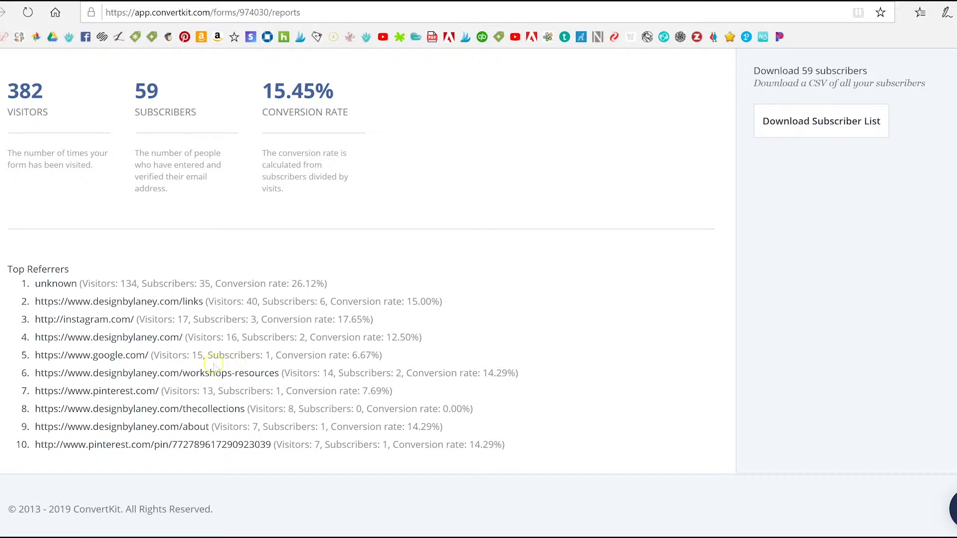
drag(520, 374, 15, 379)
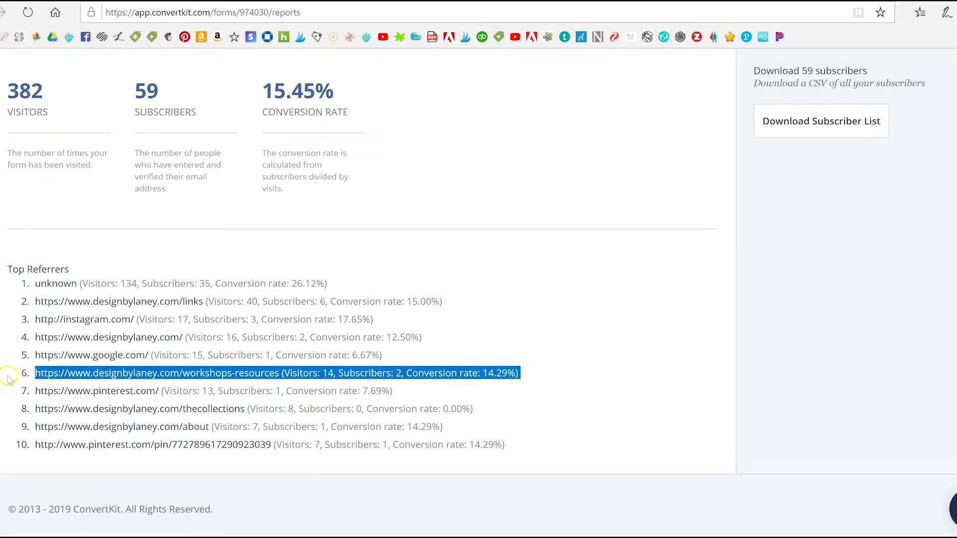
click(304, 375)
drag(420, 362, 29, 361)
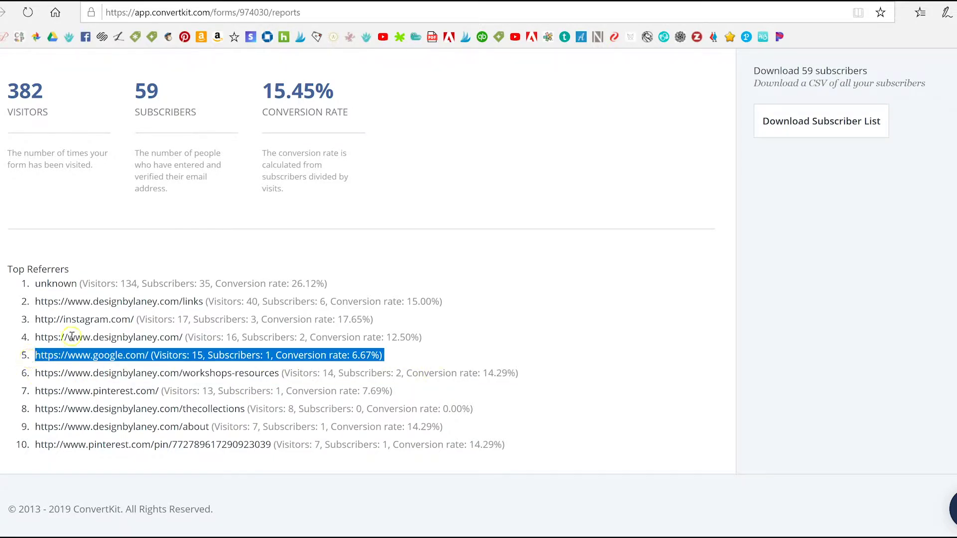
drag(39, 321, 487, 320)
click(548, 333)
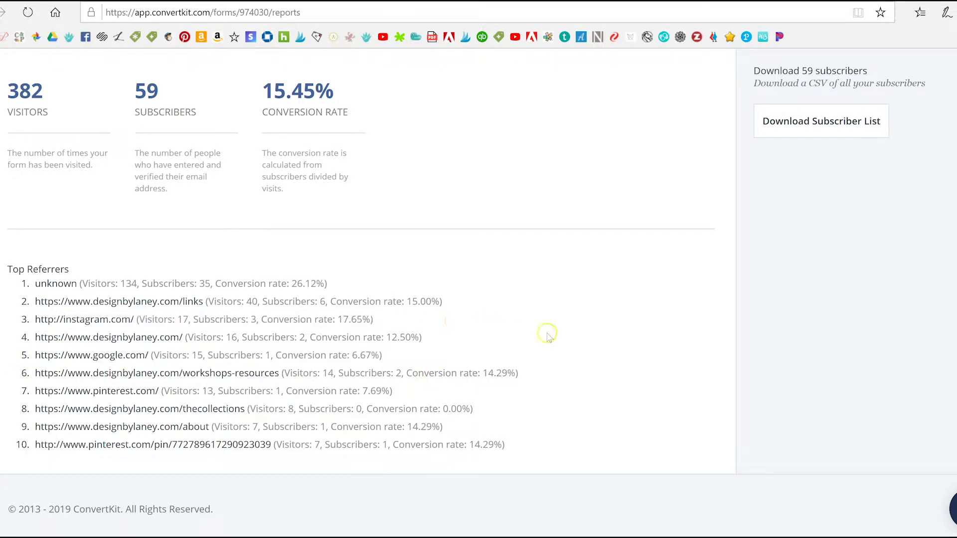
scroll(561, 351, up, 3)
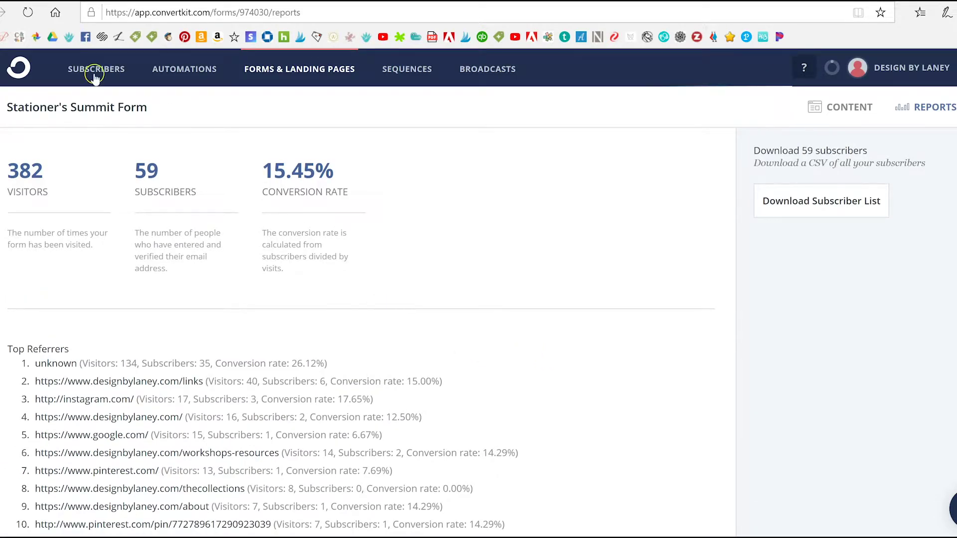
Switch to the website's stationerssummit page and view the embedded waiting list form.
click(772, 104)
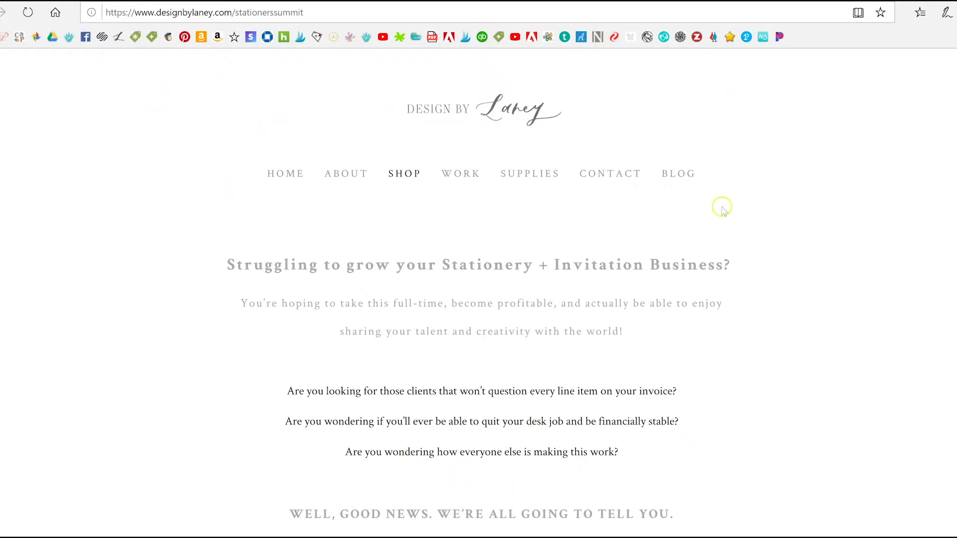
scroll(722, 207, down, 12)
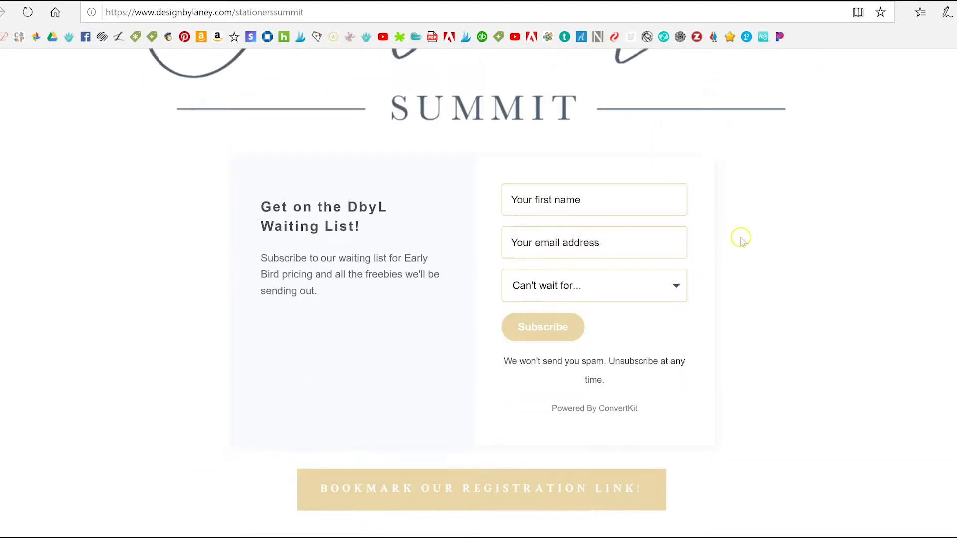
Examine the embedded waiting list form and look through the stationerssummit page down to its list of speakers and talks.
scroll(741, 239, down, 2)
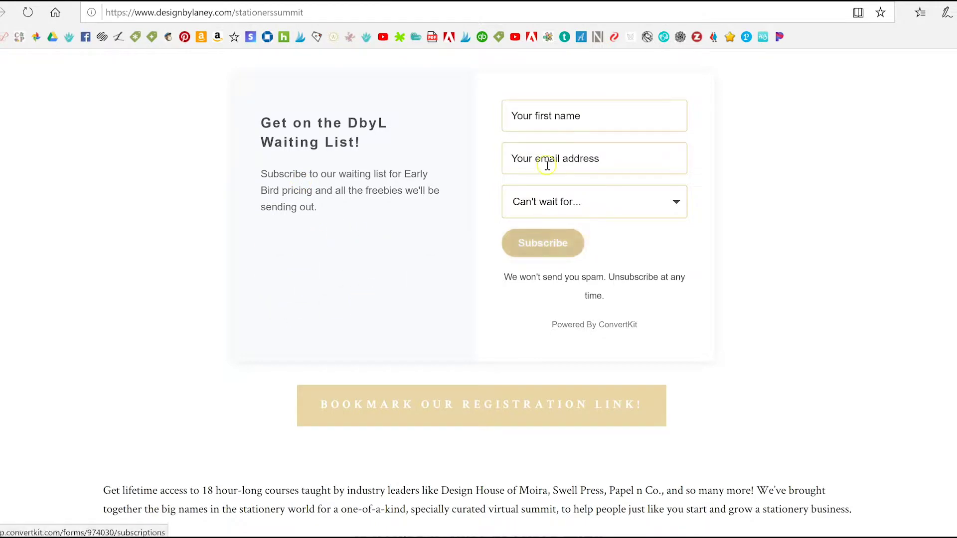
scroll(773, 297, up, 10)
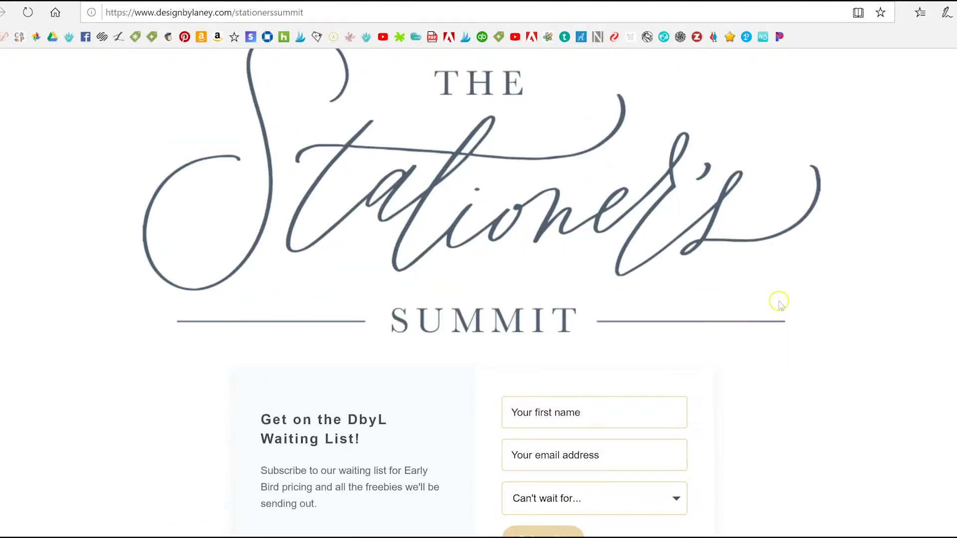
scroll(780, 301, down, 15)
scroll(780, 306, down, 15)
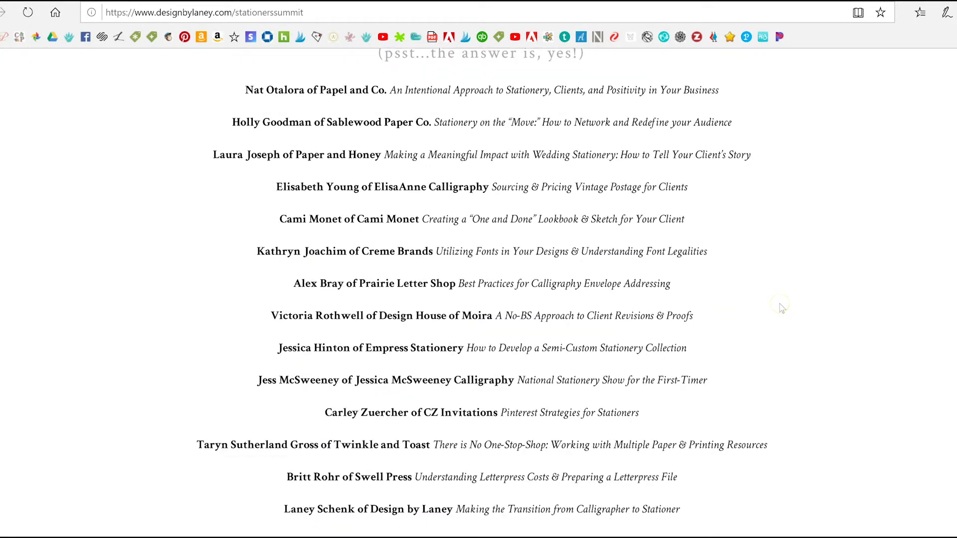
Examine the Business Owner? and Planning a Wedding? signup forms in the website's footer, highlighting the wedding form's heading.
scroll(780, 309, up, 5)
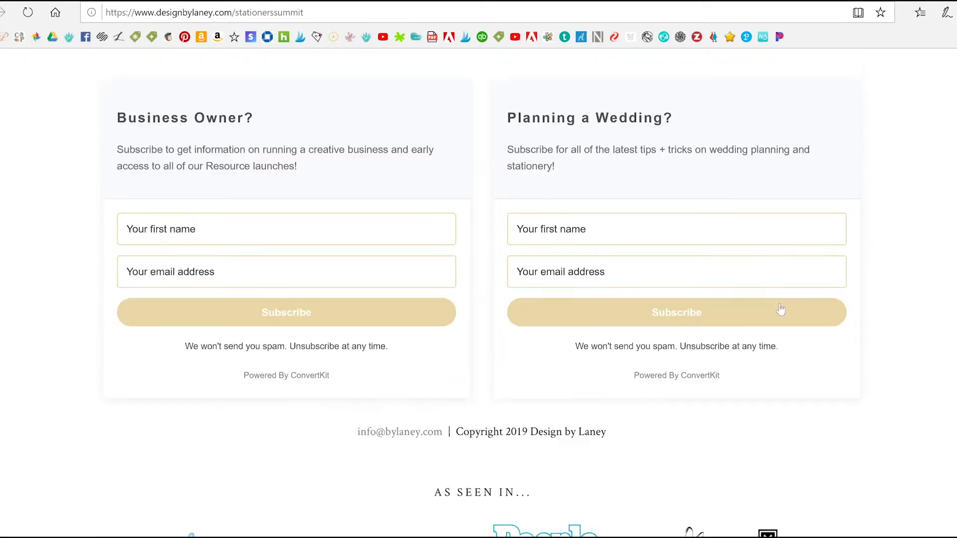
scroll(798, 303, down, 2)
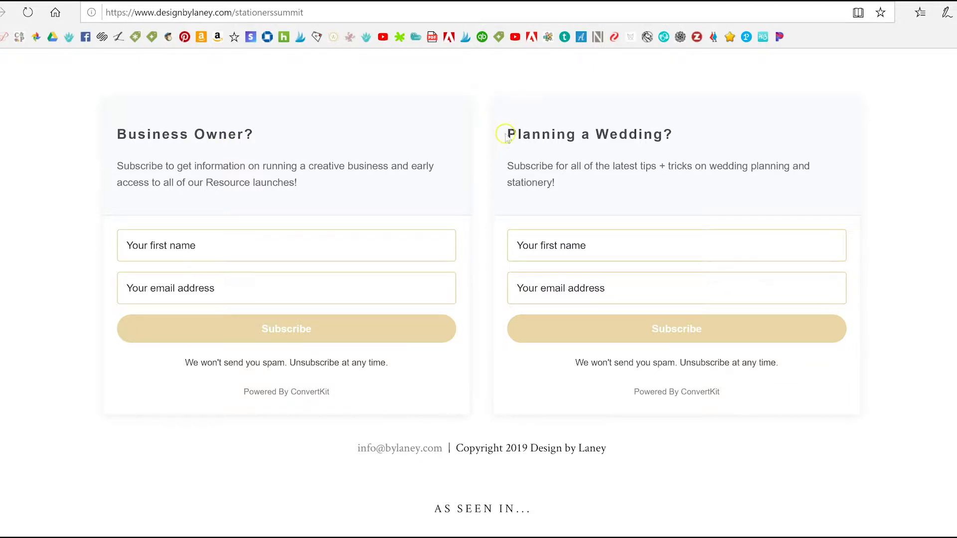
triple_click(678, 136)
click(673, 132)
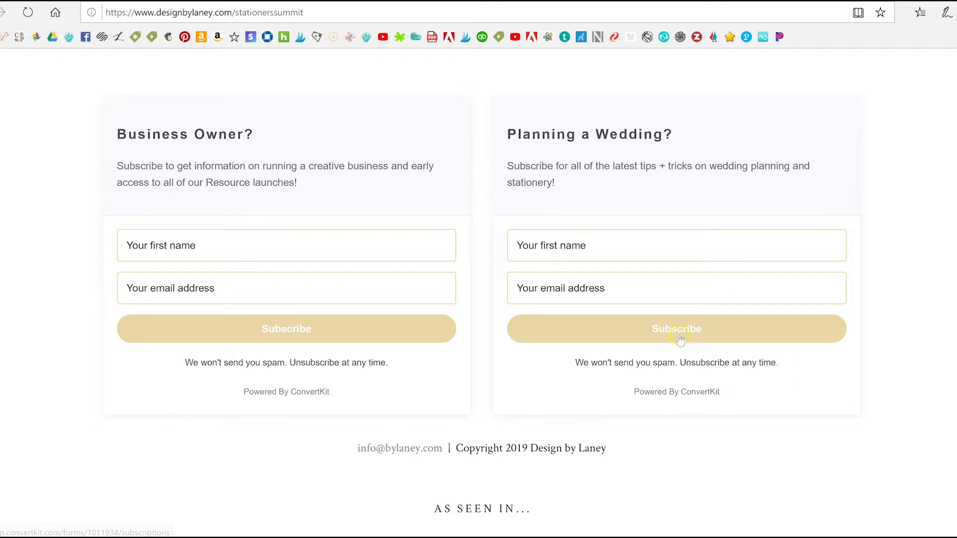
scroll(660, 346, up, 1)
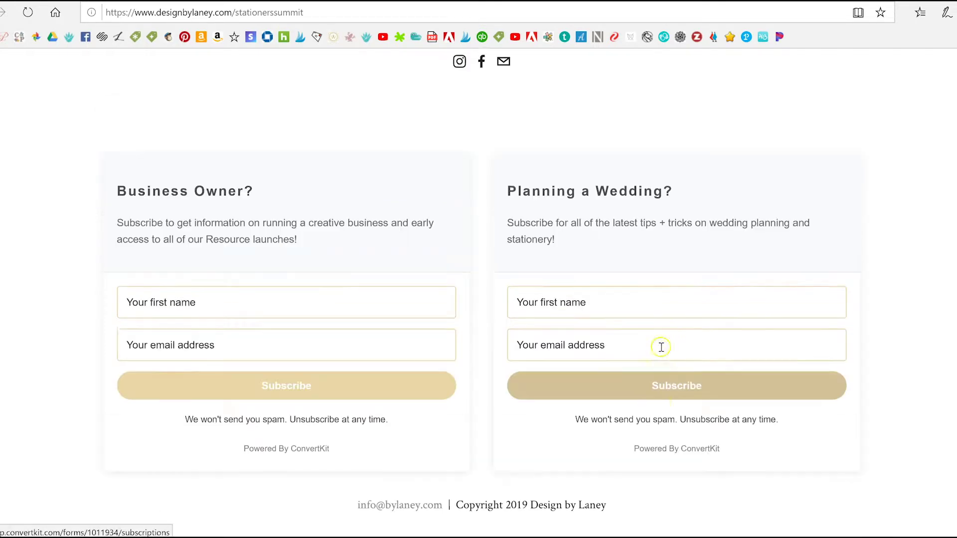
scroll(668, 305, down, 1)
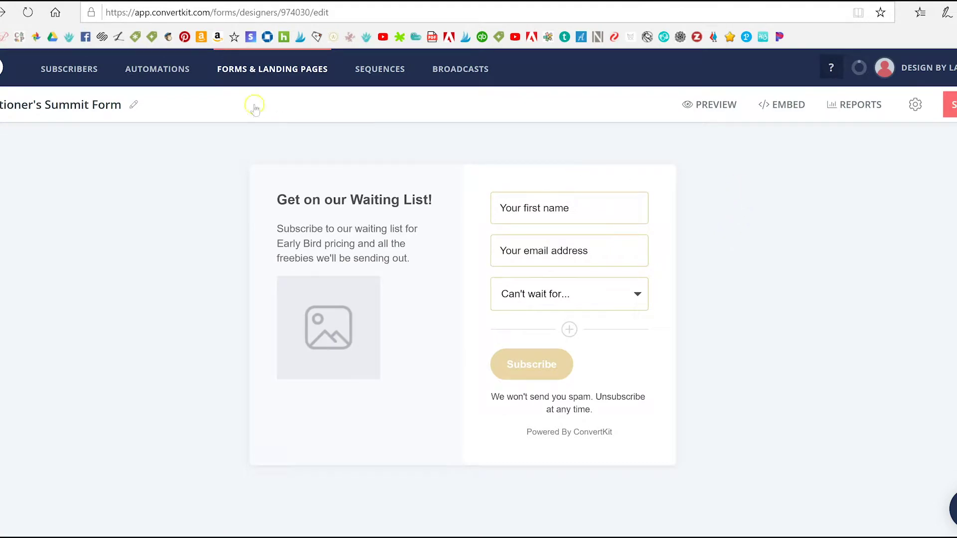
Return to ConvertKit's forms overview, open the Stationers Summit Attendees landing page and examine its images and Instagram Audit signup form.
click(259, 74)
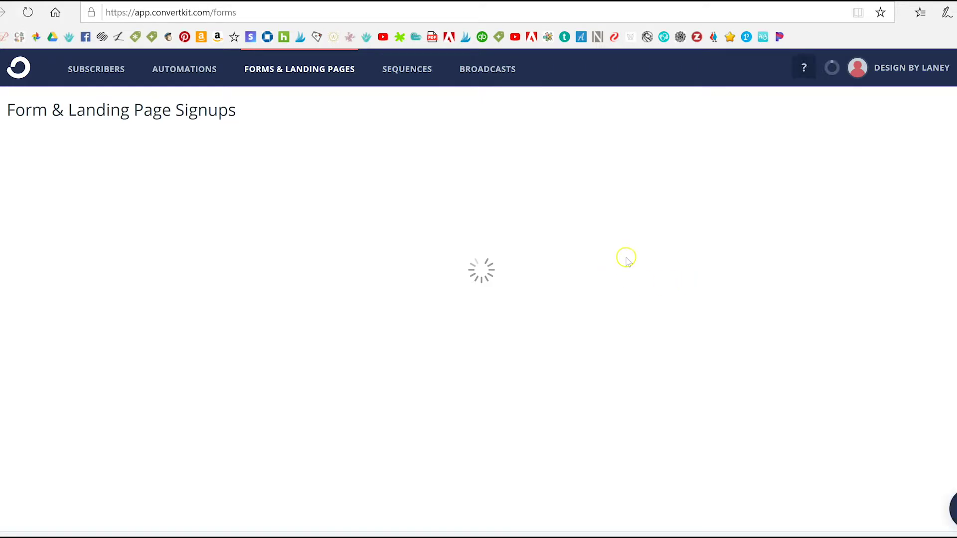
scroll(626, 261, down, 6)
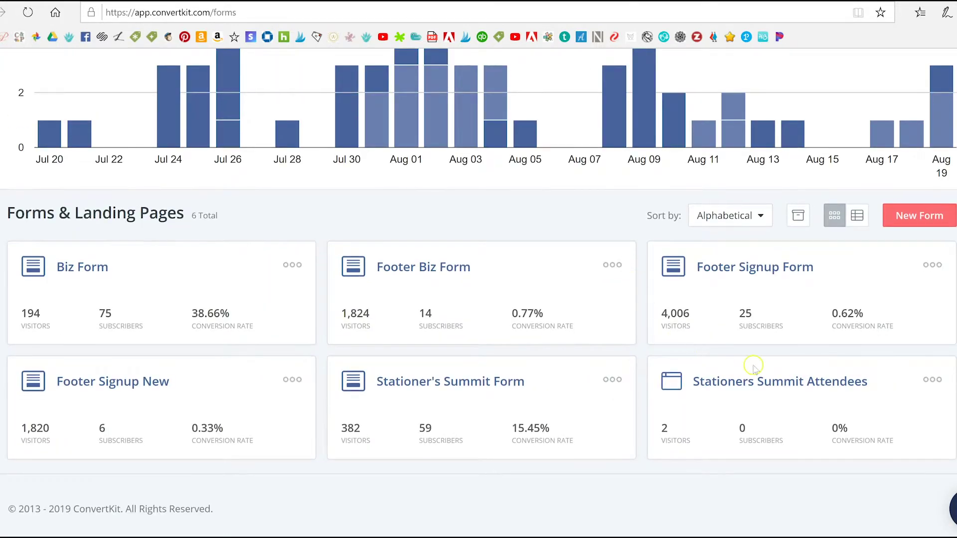
click(755, 388)
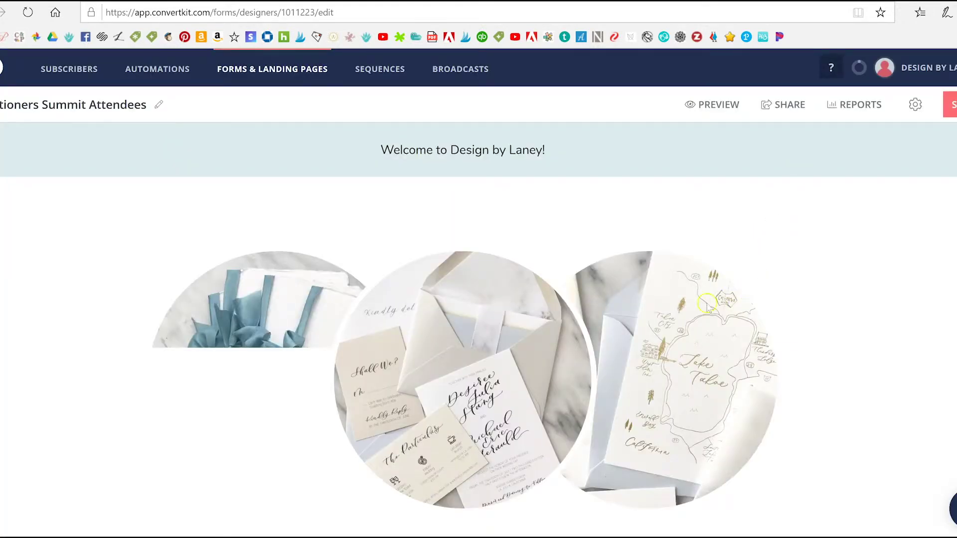
scroll(708, 305, down, 8)
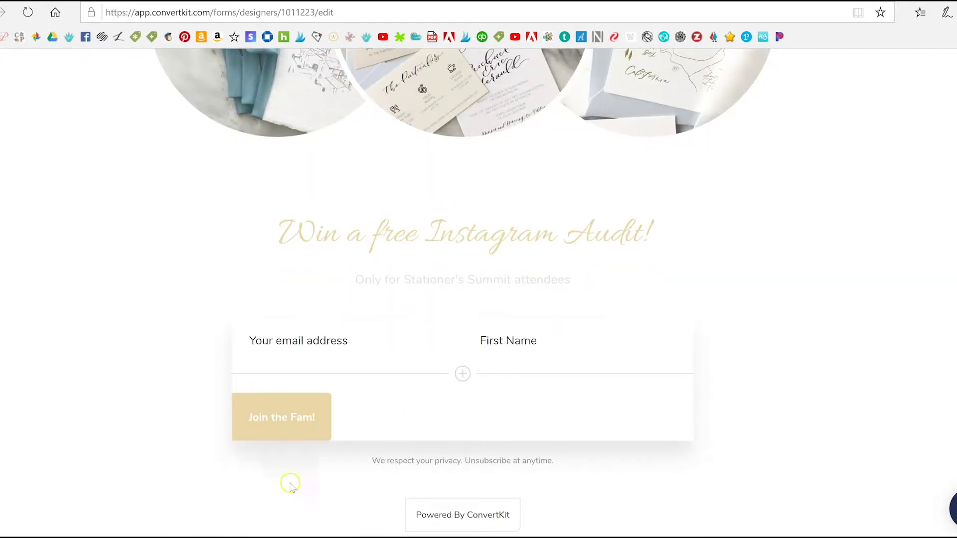
scroll(784, 333, up, 1)
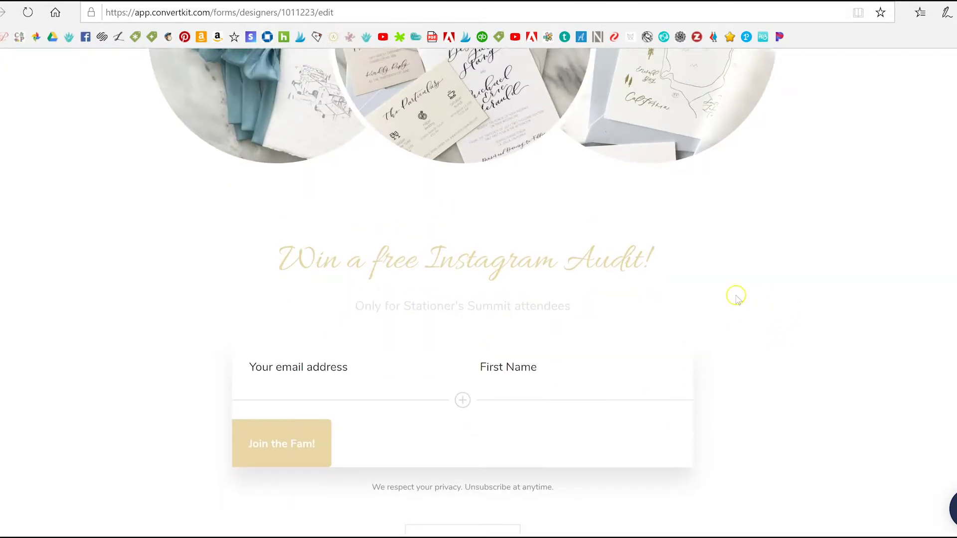
scroll(651, 331, up, 4)
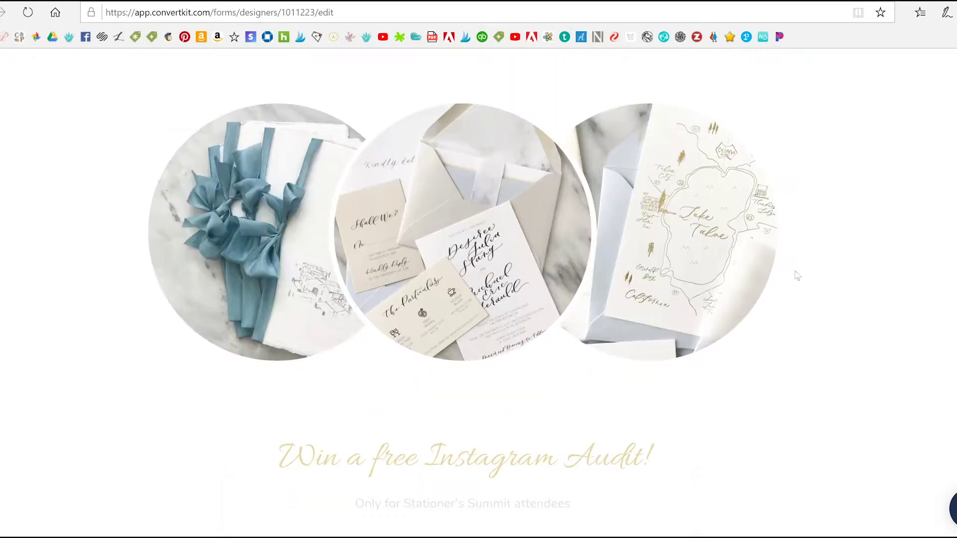
scroll(788, 211, down, 4)
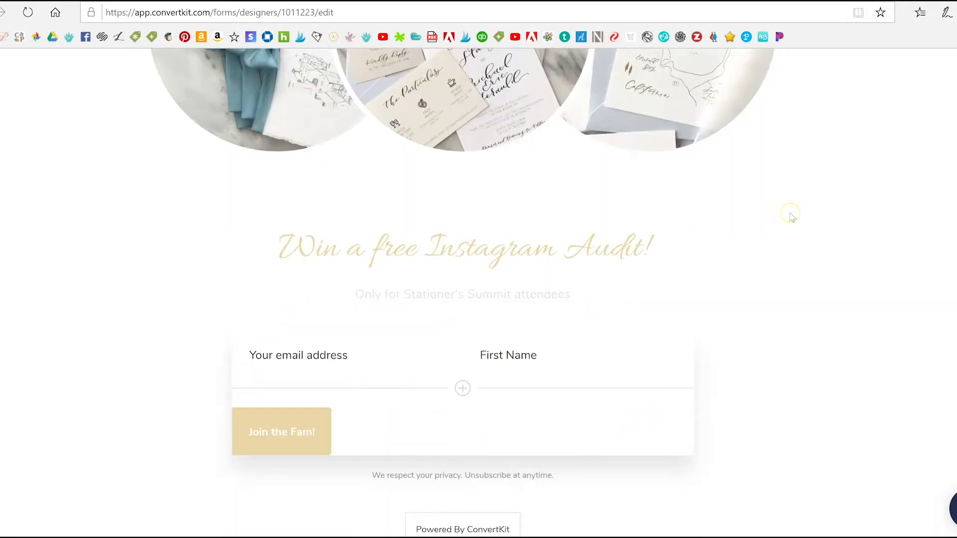
Review the landing page's domain and success message settings, incentive email options and advanced settings.
scroll(791, 214, up, 6)
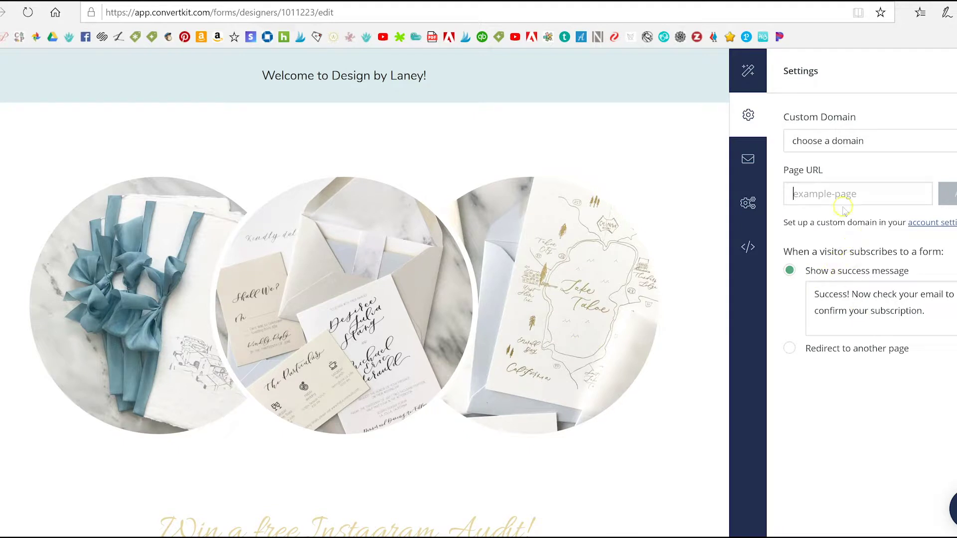
click(762, 170)
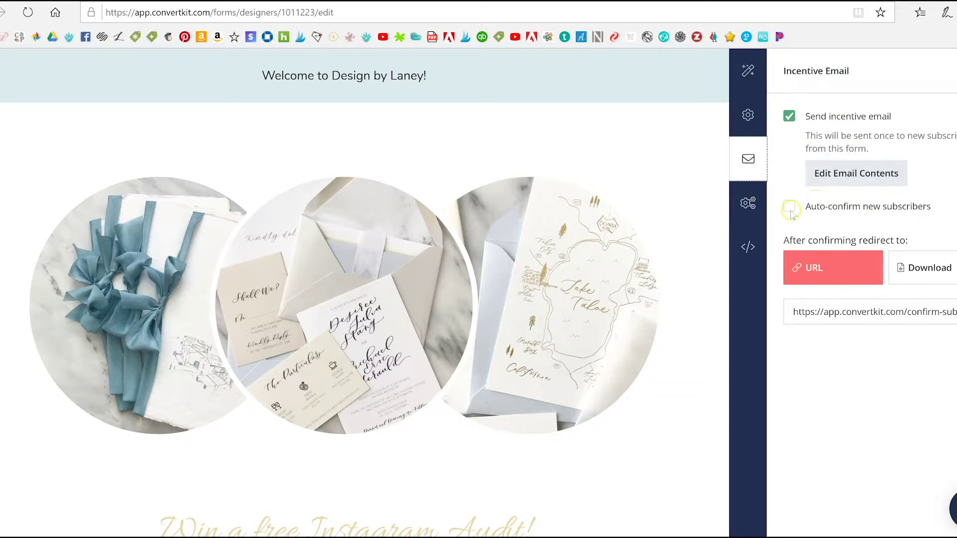
click(748, 204)
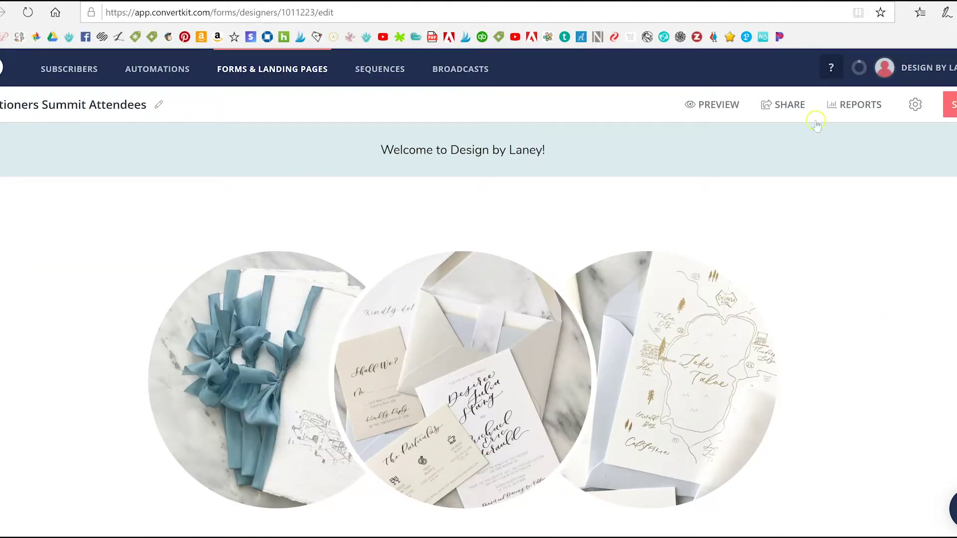
Examine the Stationers Summit Attendees landing page's layout, from the welcome banner and photos to the signup fields and footer.
scroll(801, 309, down, 8)
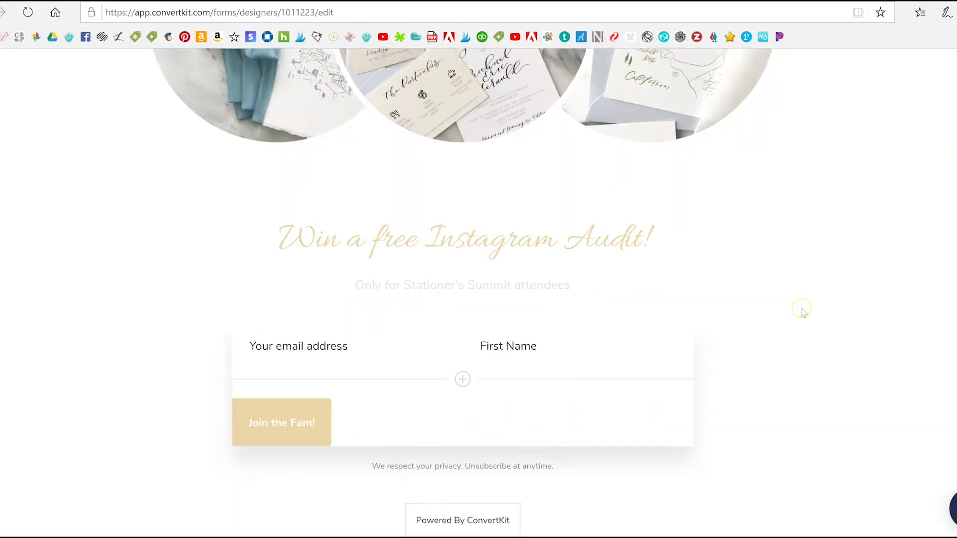
scroll(803, 311, up, 4)
scroll(803, 313, down, 5)
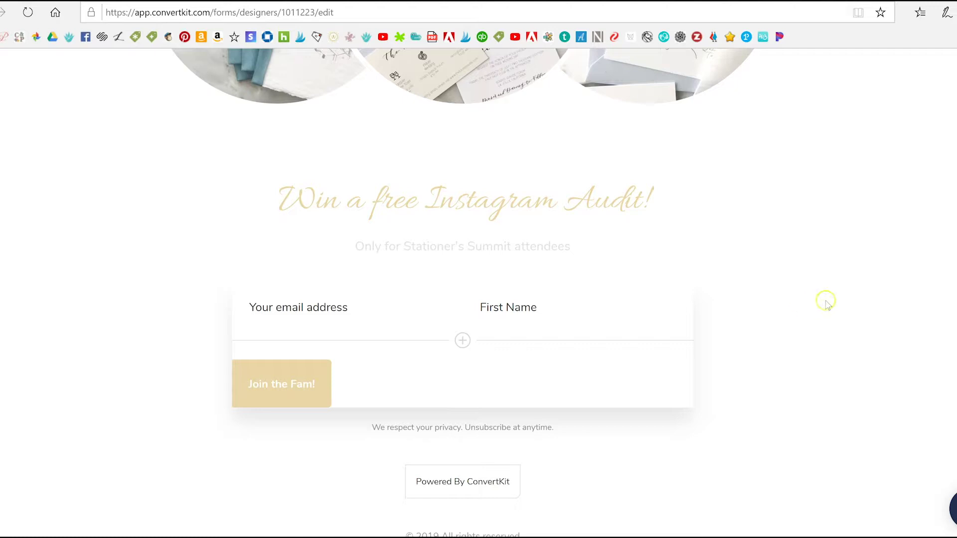
scroll(824, 374, up, 5)
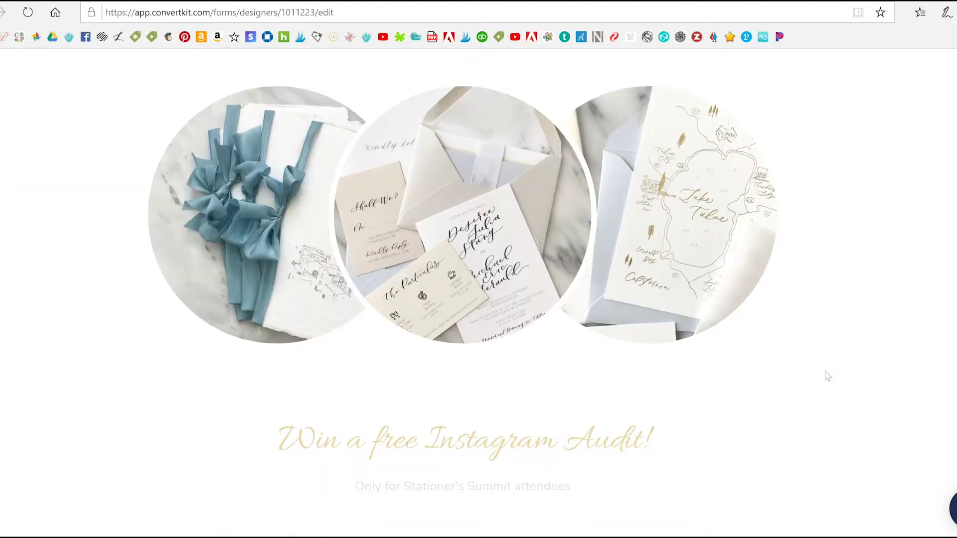
scroll(827, 376, down, 3)
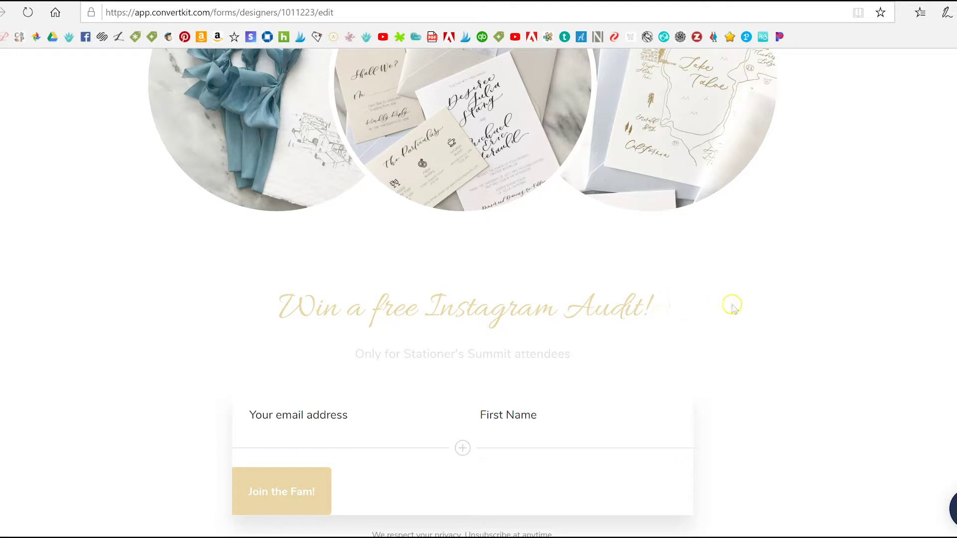
scroll(732, 307, up, 3)
scroll(743, 309, down, 5)
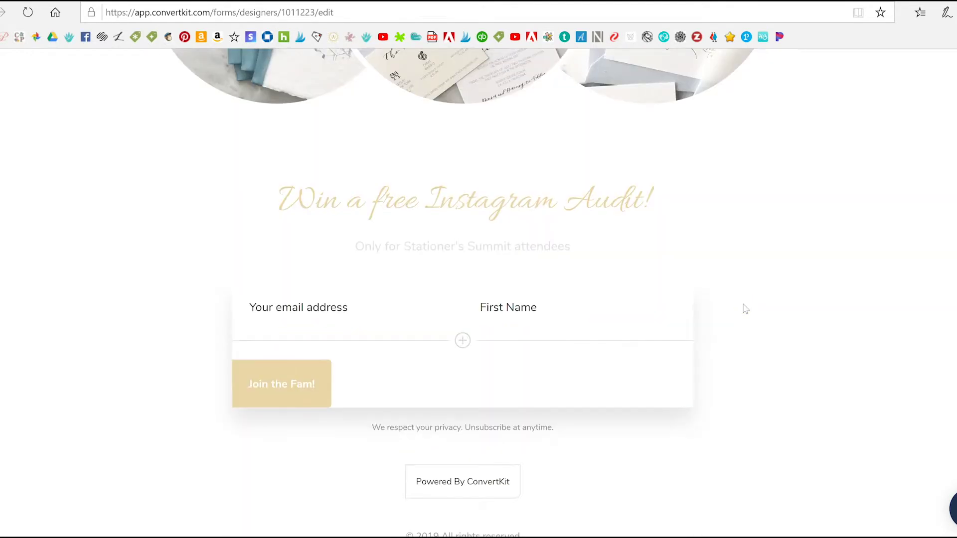
scroll(744, 309, up, 8)
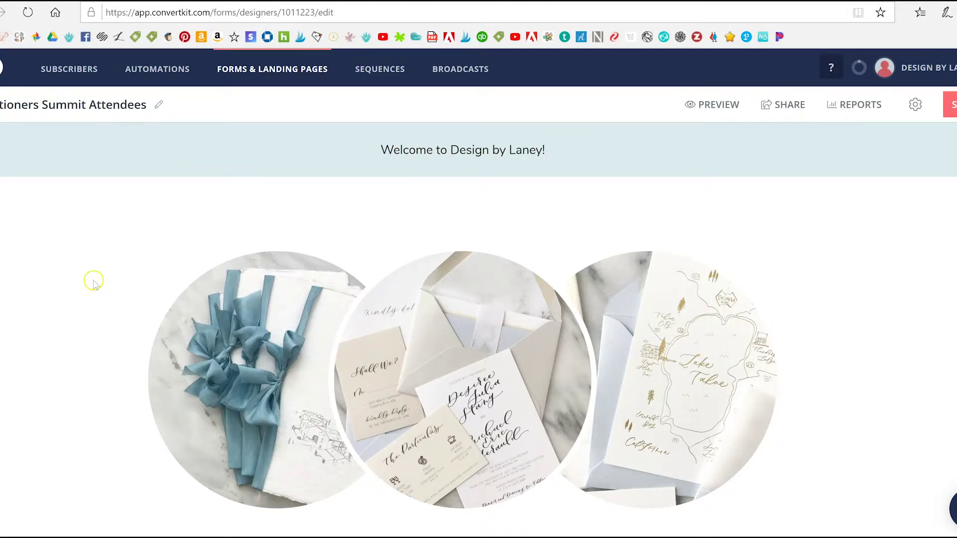
scroll(127, 268, down, 3)
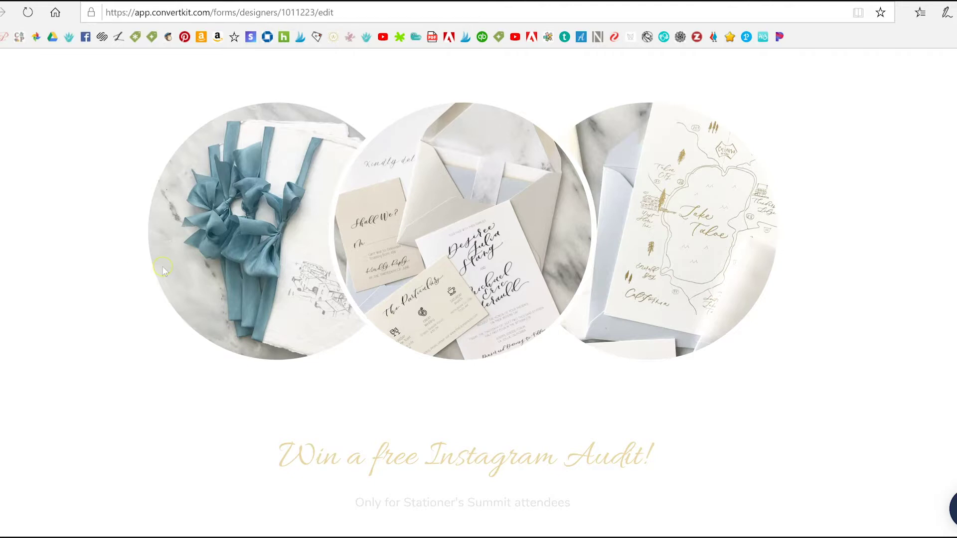
scroll(169, 267, down, 5)
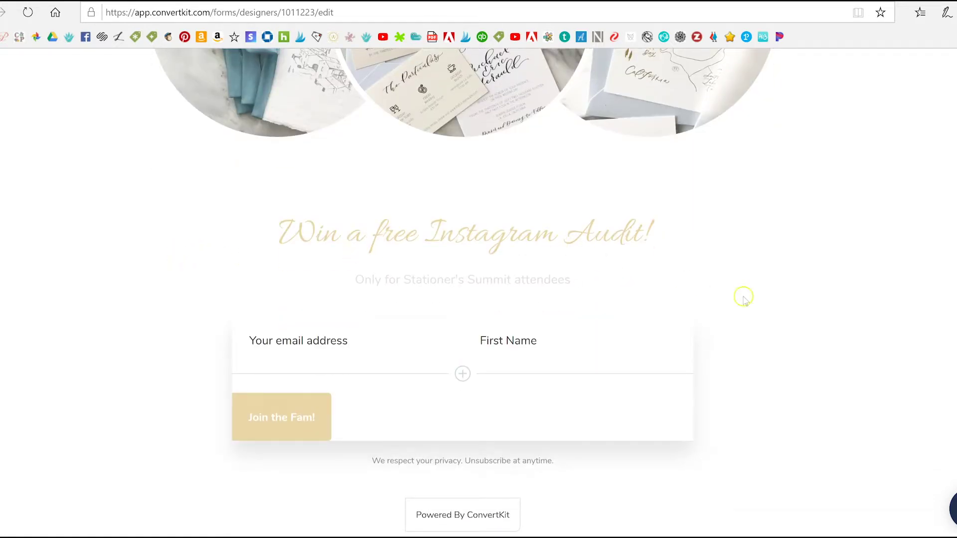
scroll(745, 279, up, 6)
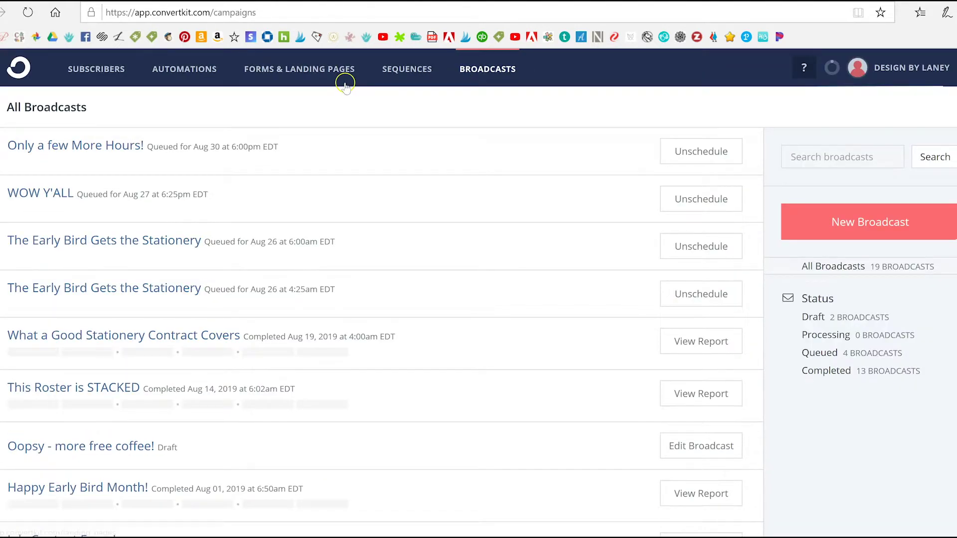
Open the list of all broadcasts and review the queued, draft and completed emails across both pages.
click(532, 75)
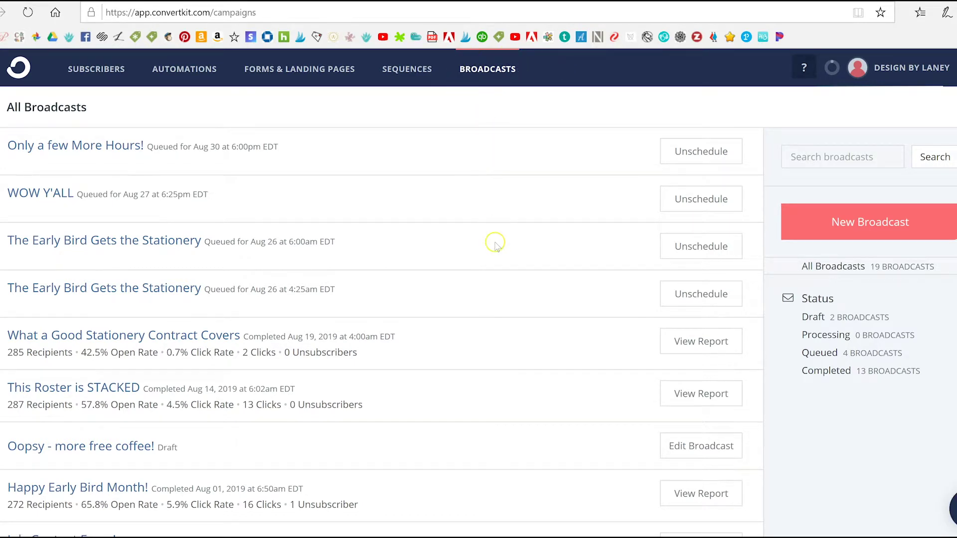
scroll(495, 238, down, 3)
scroll(494, 238, down, 2)
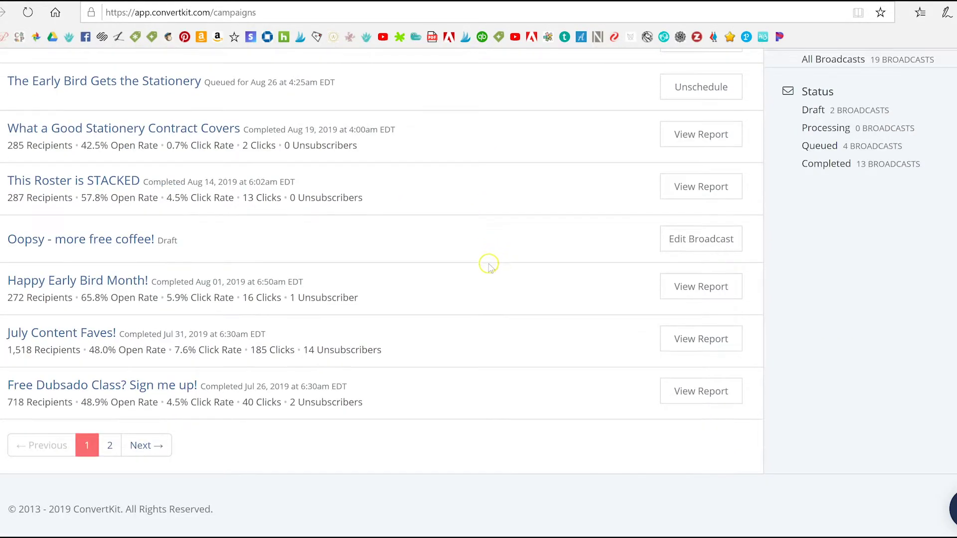
click(110, 448)
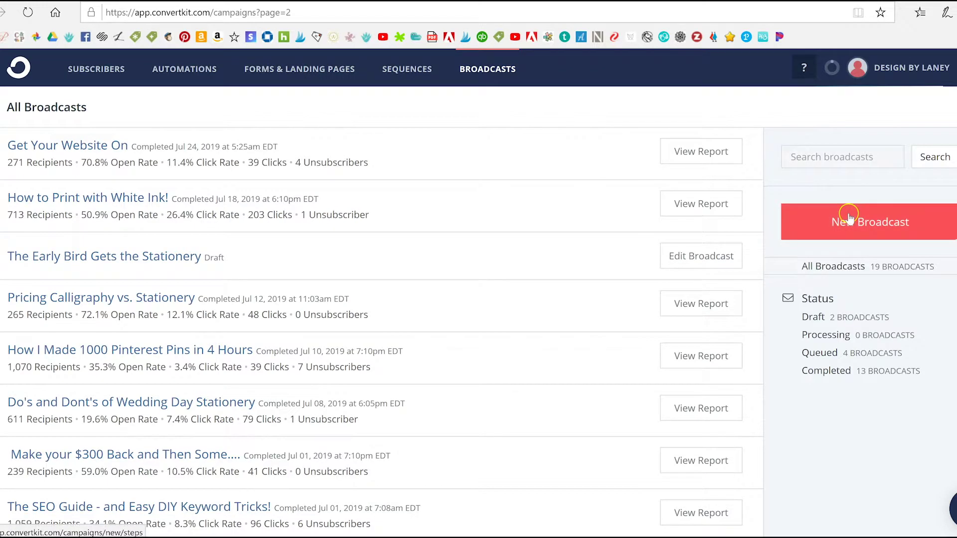
Create a new broadcast and bring up its recipient settings.
click(850, 217)
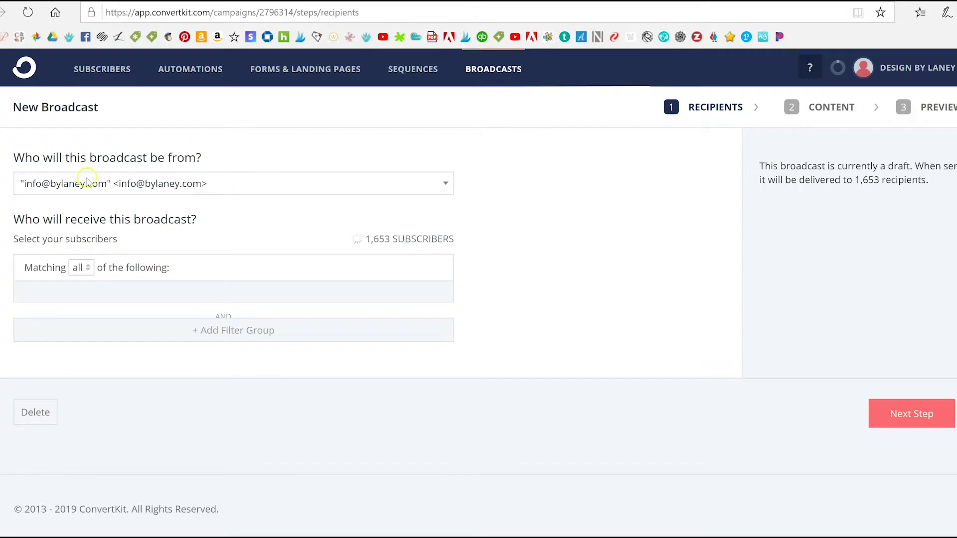
scroll(209, 219, down, 1)
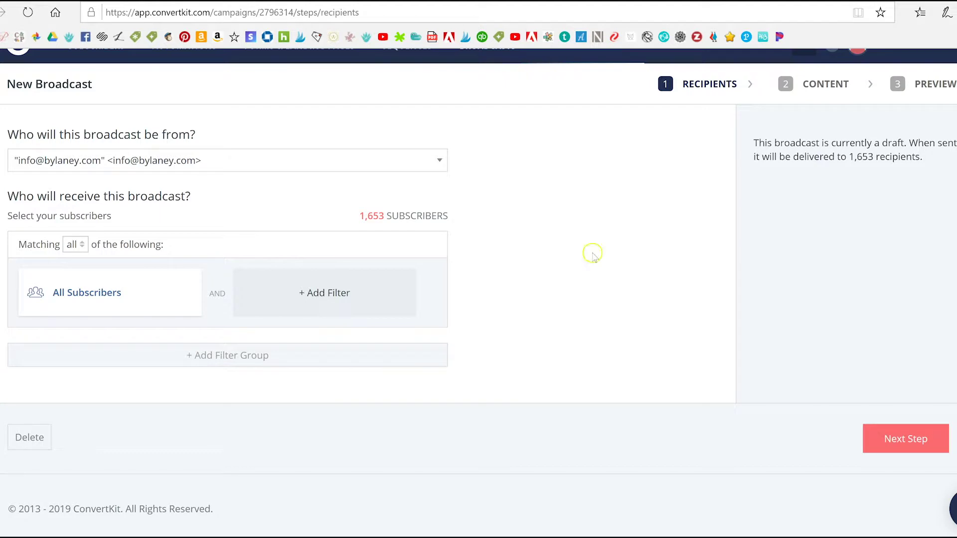
Change the All Subscribers filter to people subscribed to the Stationer's Summit Form or Stationers Summit Attendees forms, and check the subscriber count.
click(107, 292)
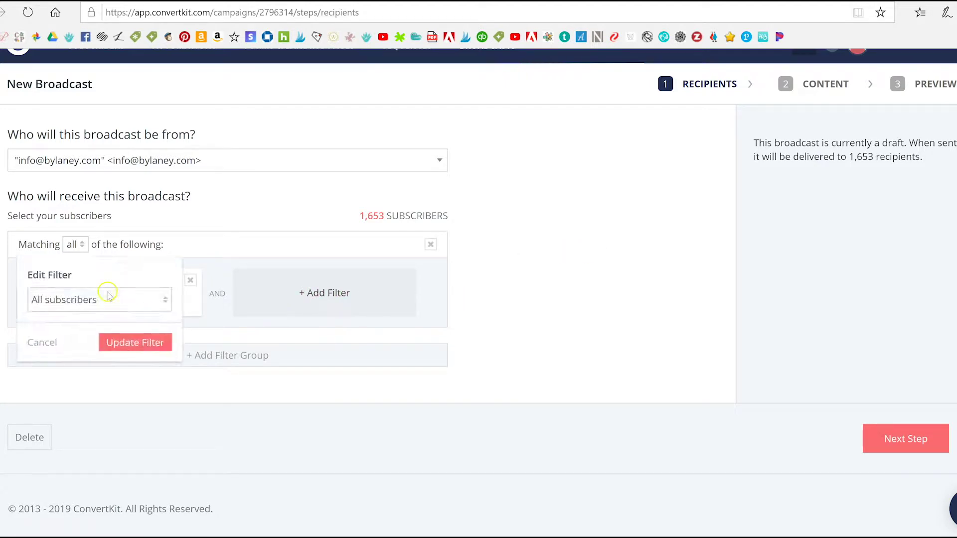
click(124, 302)
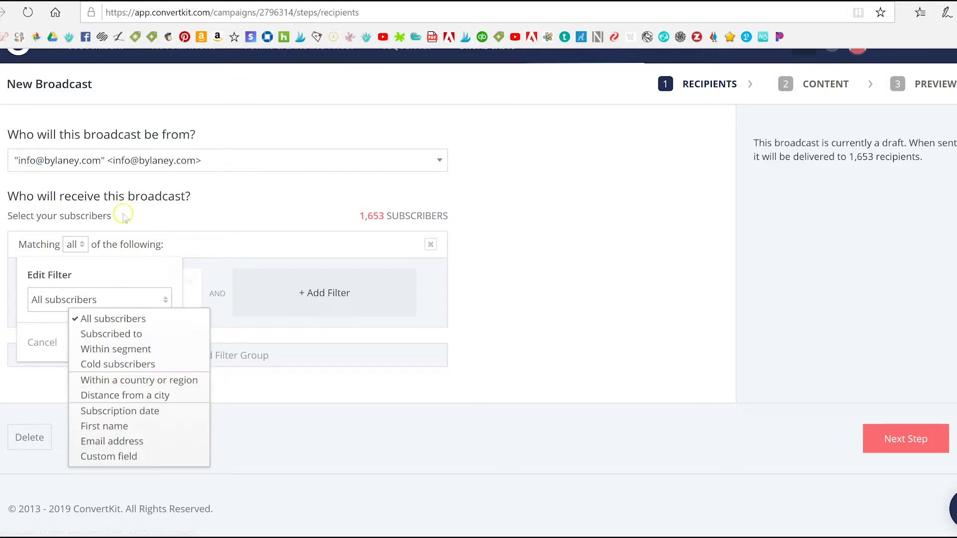
click(126, 335)
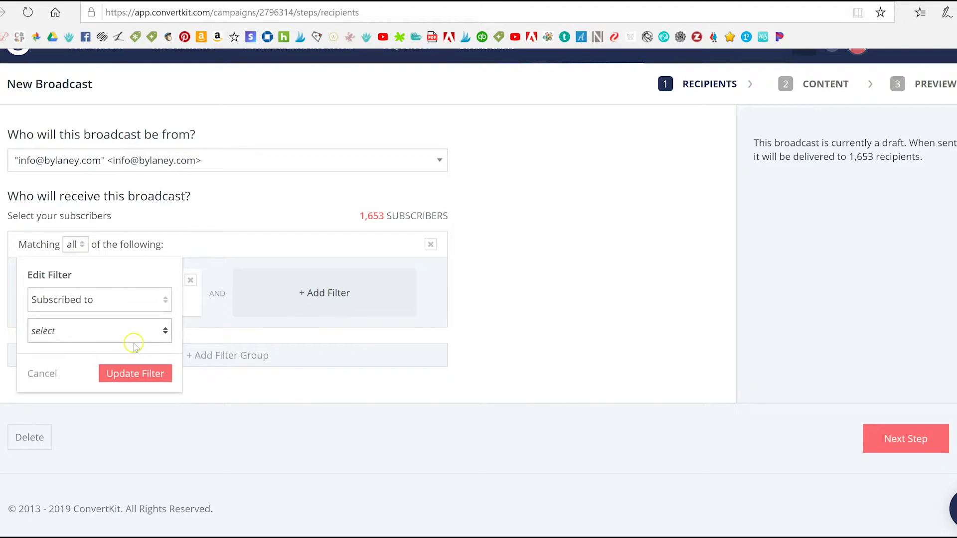
click(99, 330)
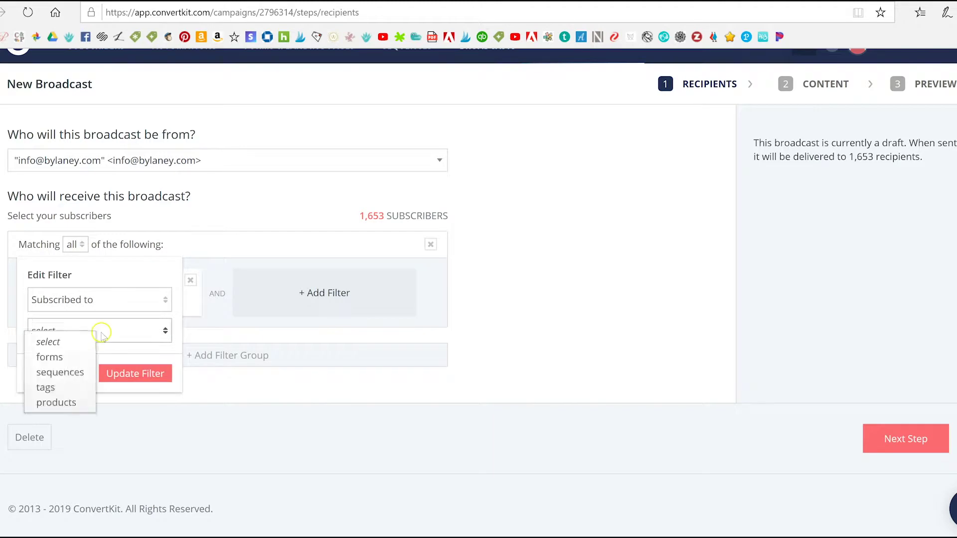
click(55, 357)
click(101, 364)
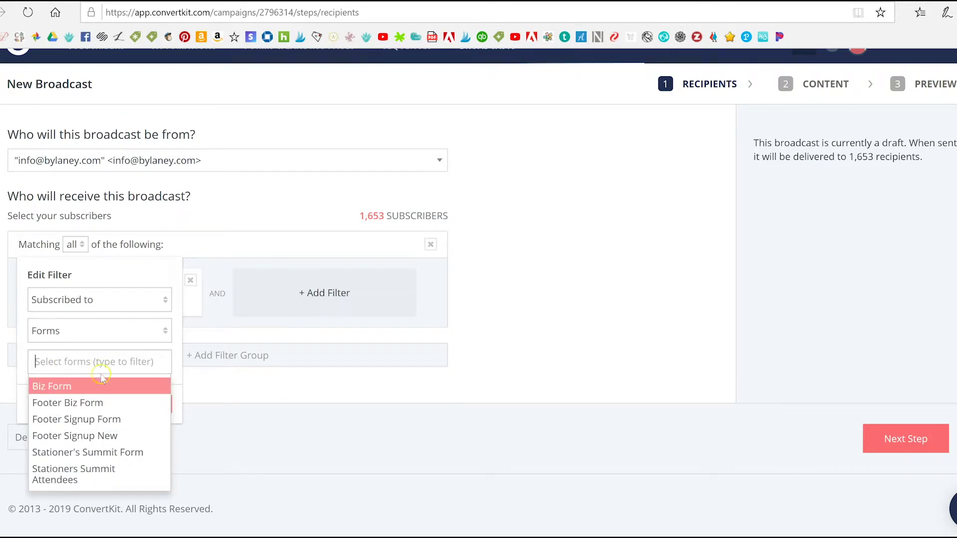
click(99, 454)
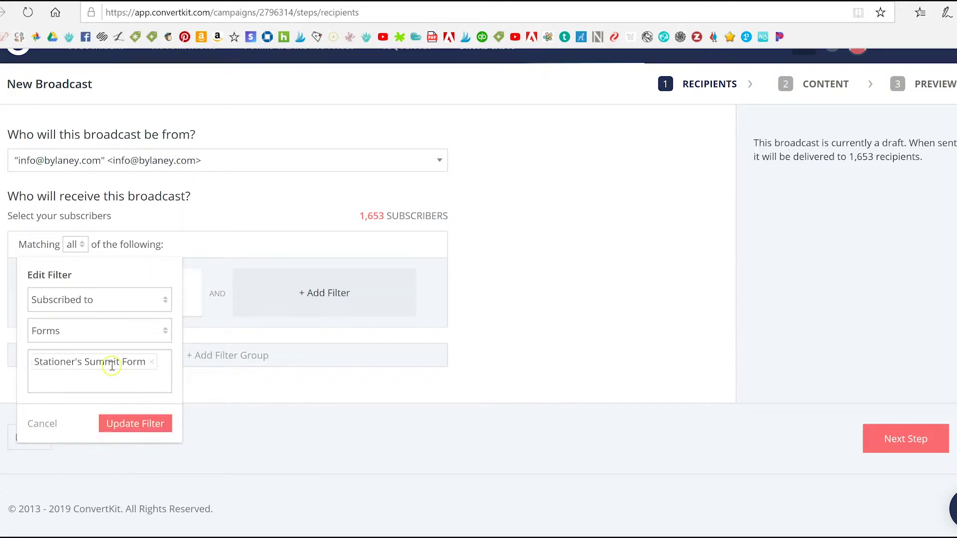
click(103, 379)
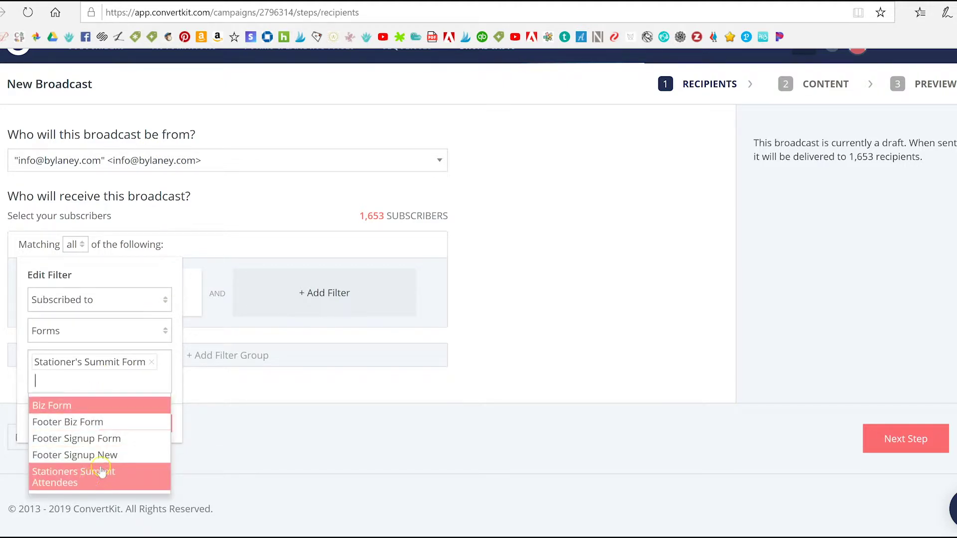
click(60, 479)
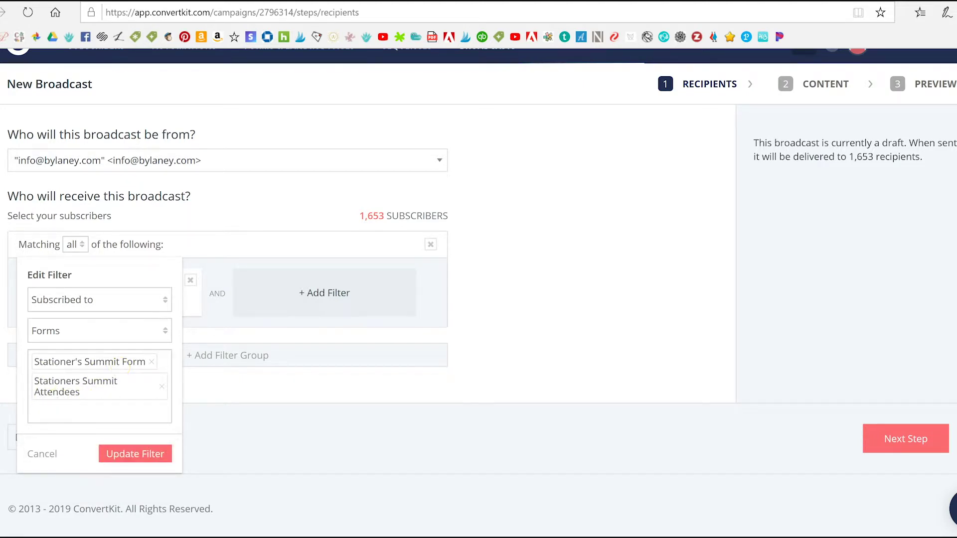
click(135, 454)
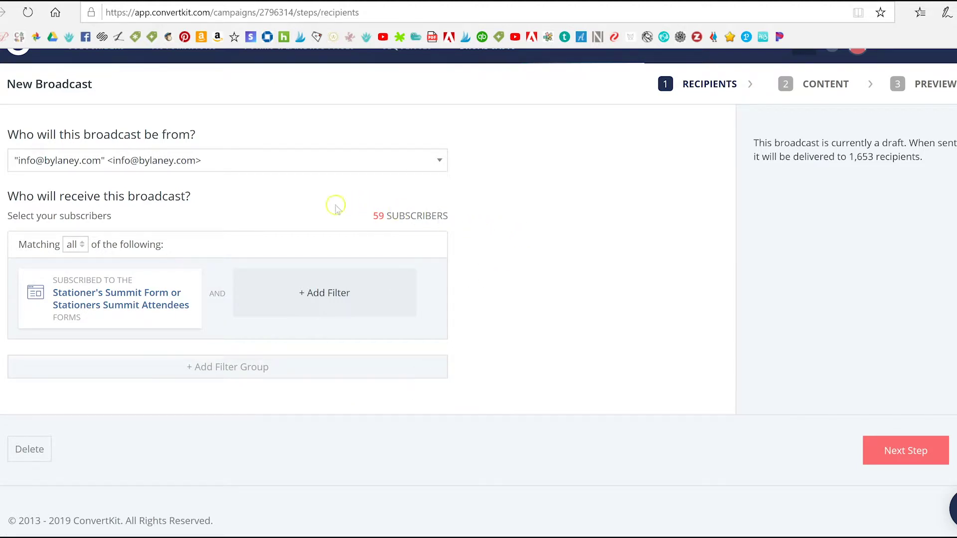
drag(389, 217, 472, 221)
click(471, 222)
Replace the existing recipient filter with one for subscribers to the Stationer's Summit tag.
click(184, 292)
click(115, 301)
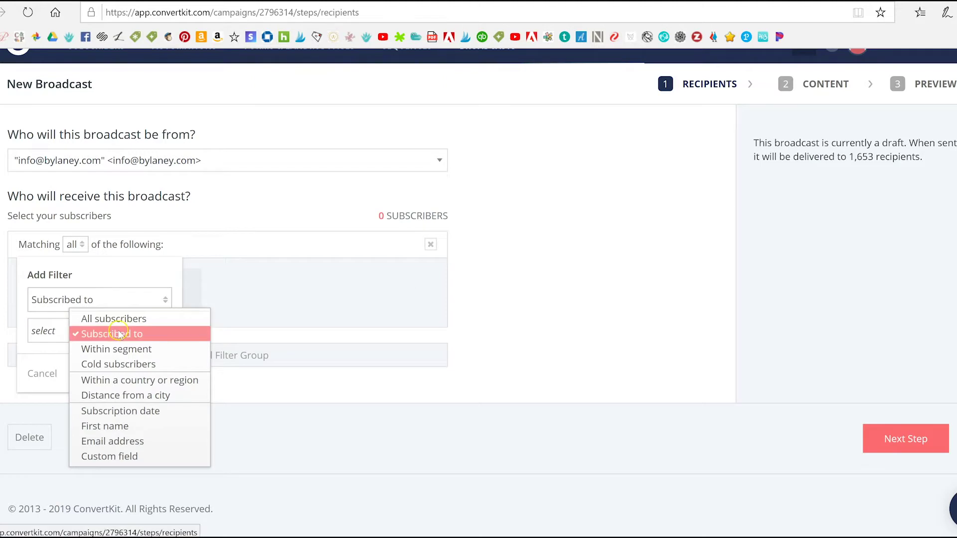
click(88, 331)
click(89, 331)
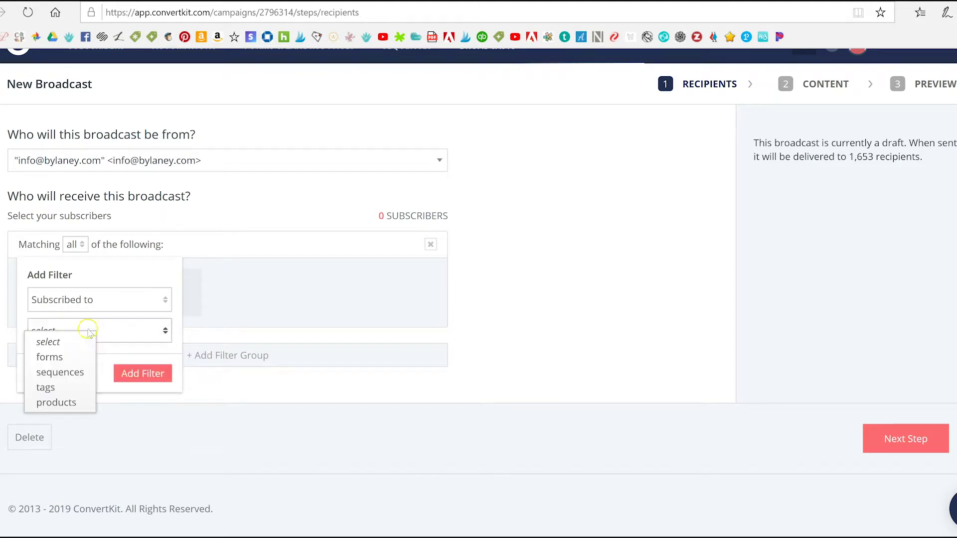
click(54, 386)
click(92, 360)
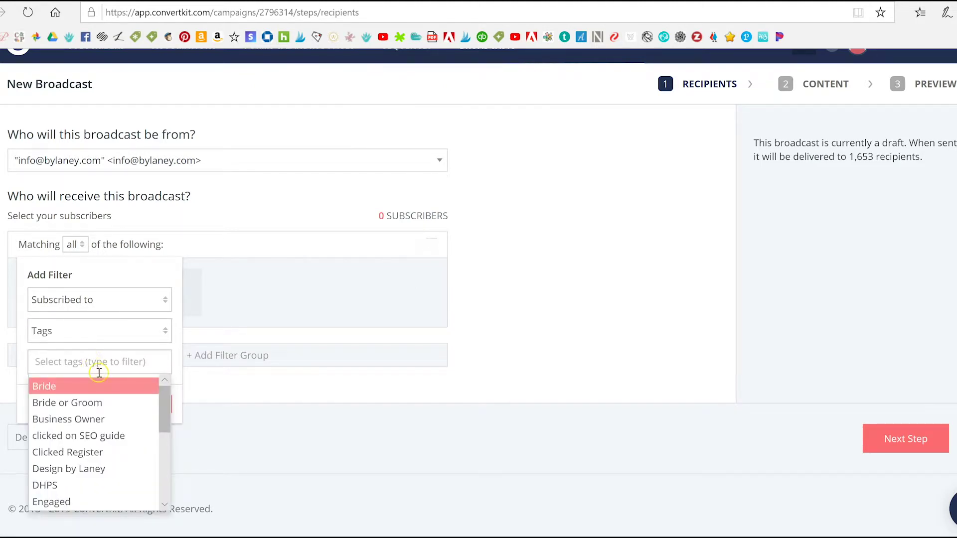
scroll(119, 401, down, 5)
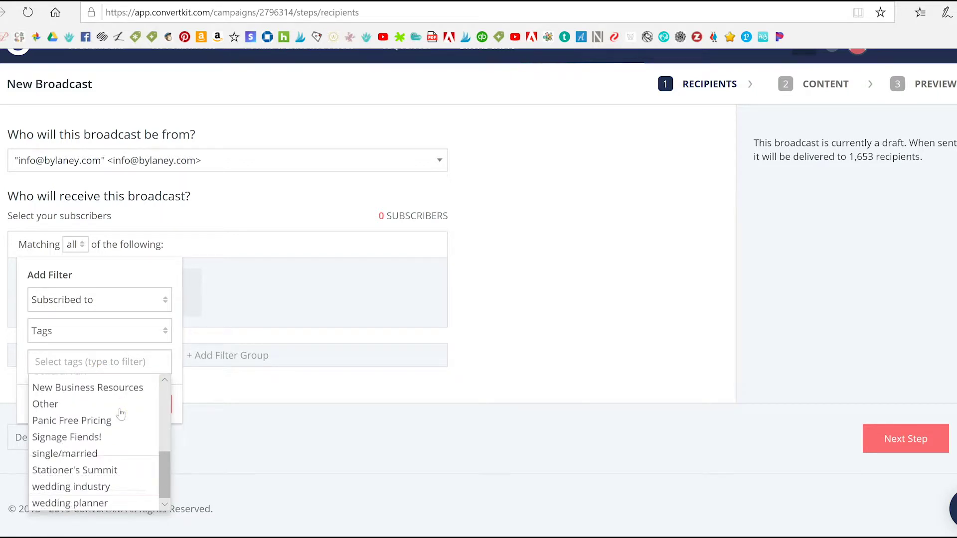
click(86, 470)
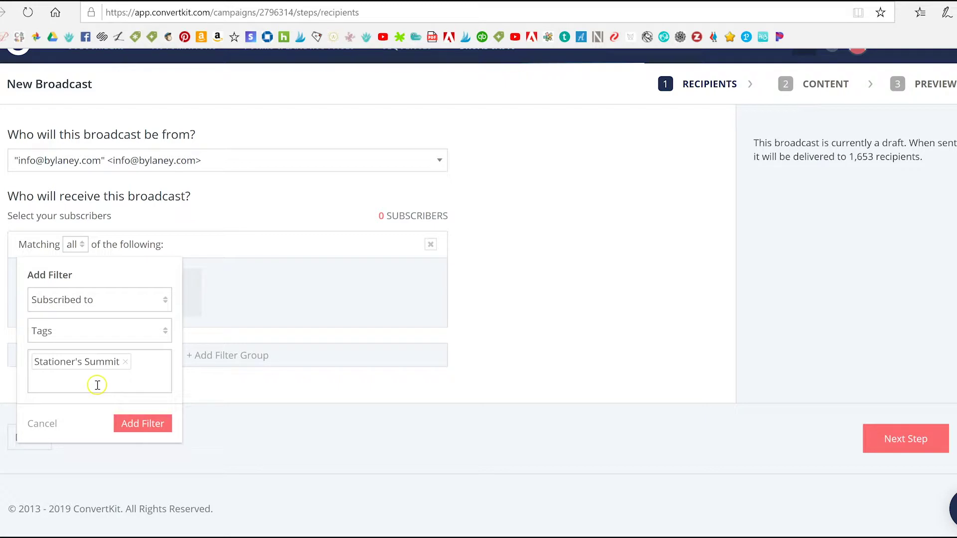
click(97, 384)
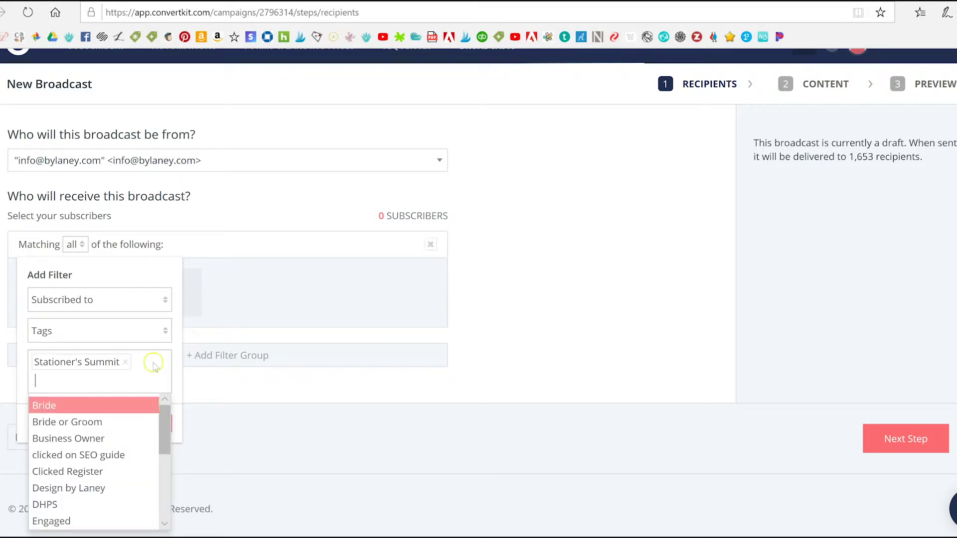
click(193, 408)
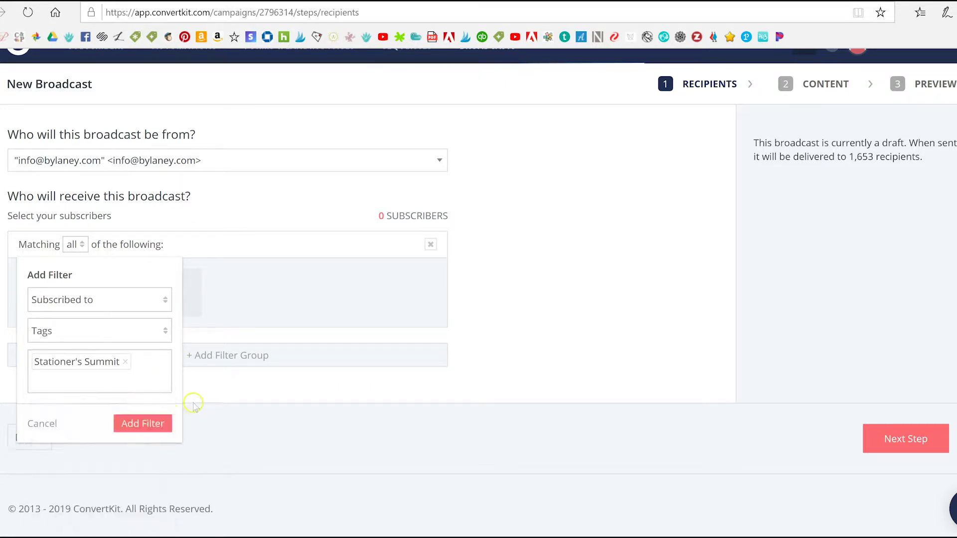
click(140, 425)
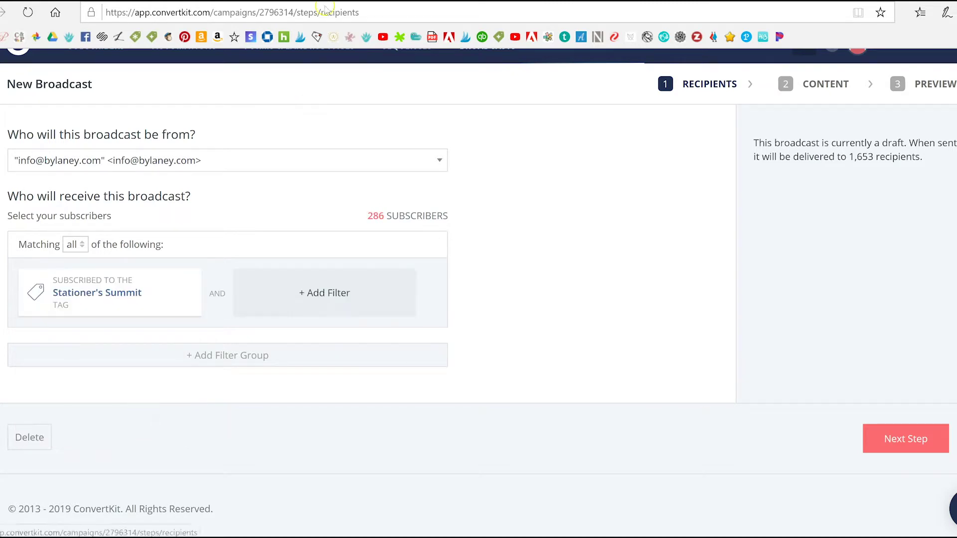
Add the New Business Resources tag to the Stationer's Summit tag filter and check the subscriber count.
click(134, 303)
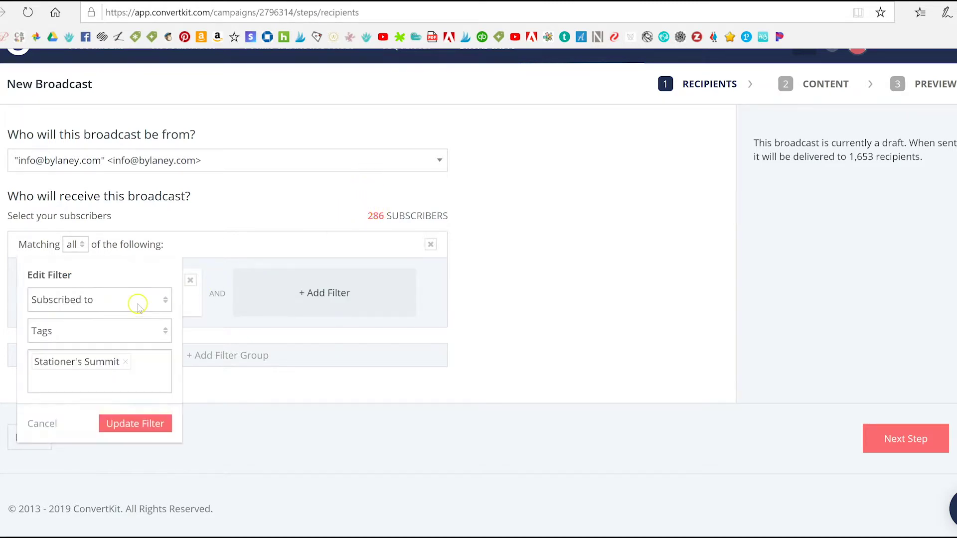
click(141, 383)
scroll(125, 423, down, 3)
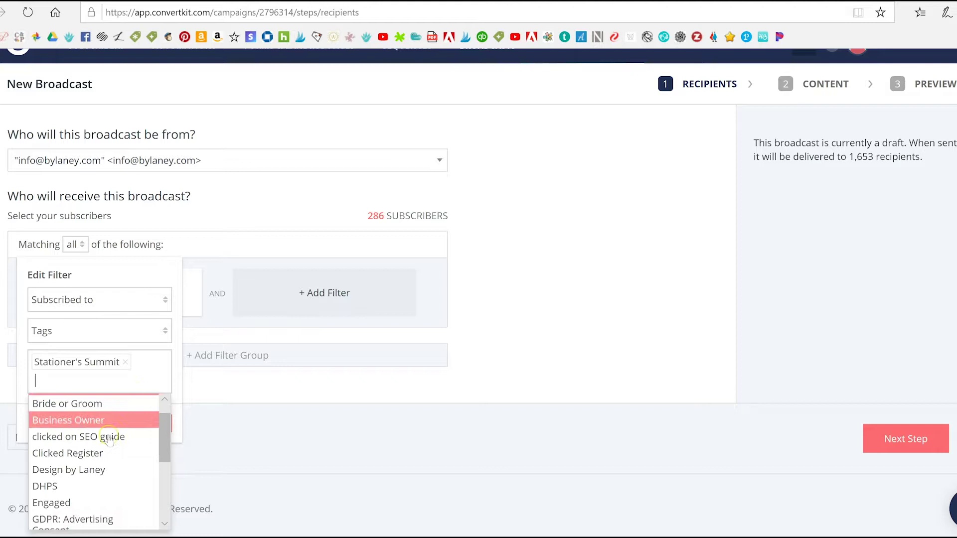
scroll(114, 439, down, 3)
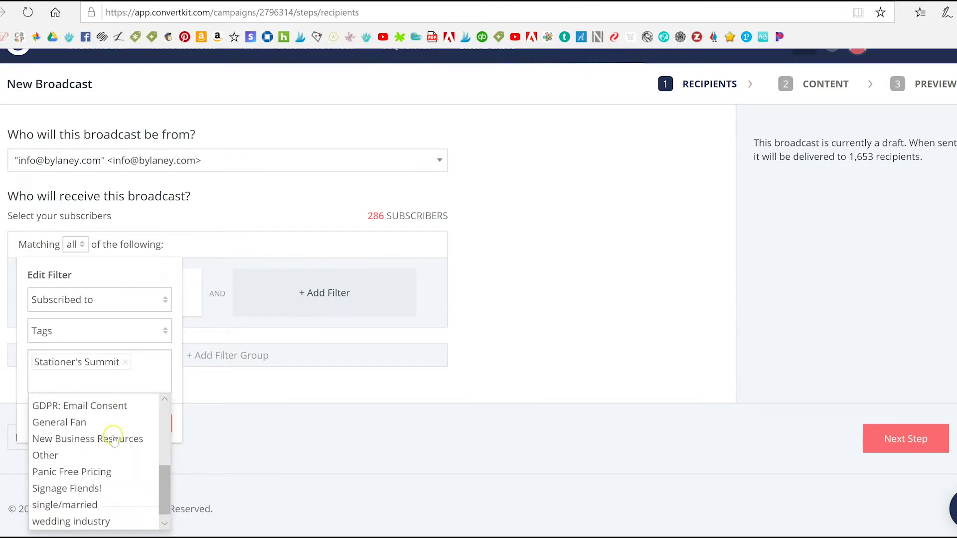
click(102, 432)
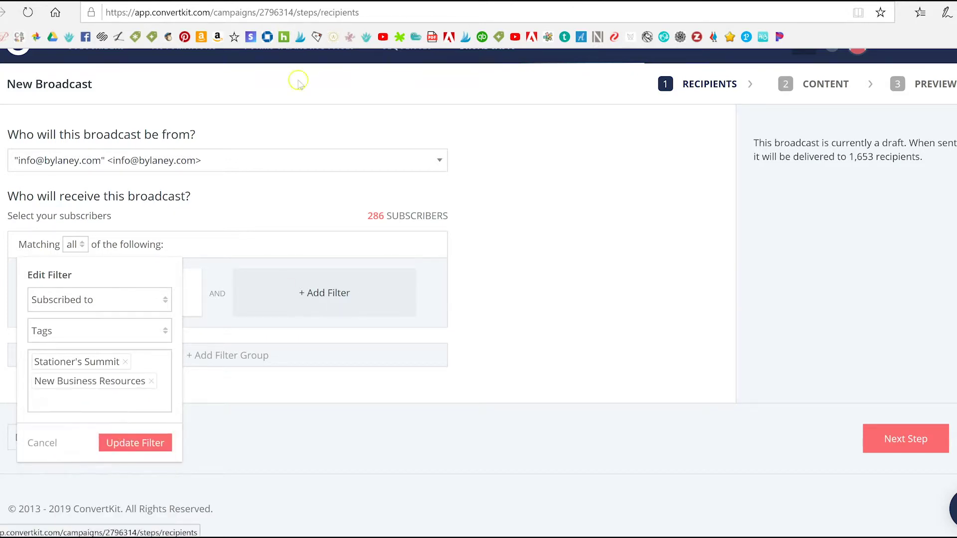
click(138, 444)
drag(335, 214, 481, 215)
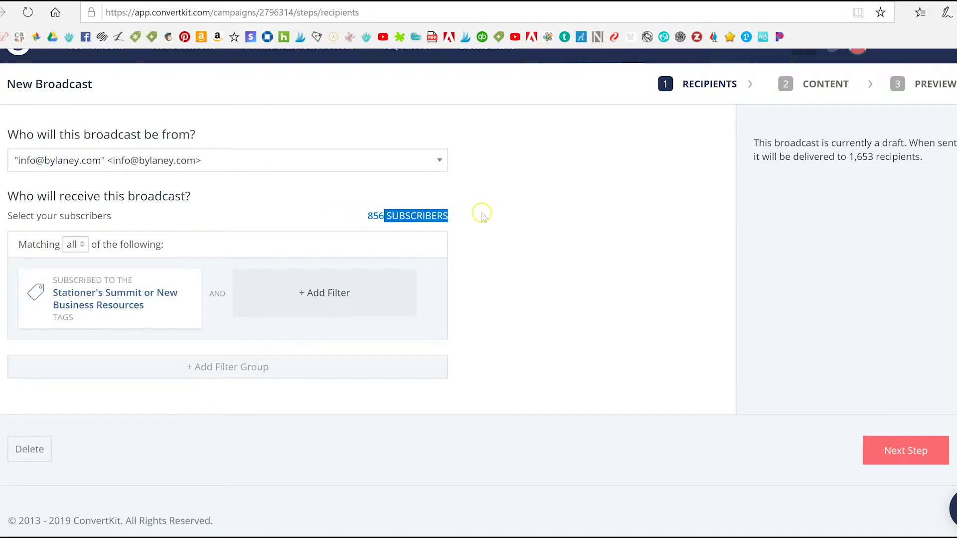
click(482, 215)
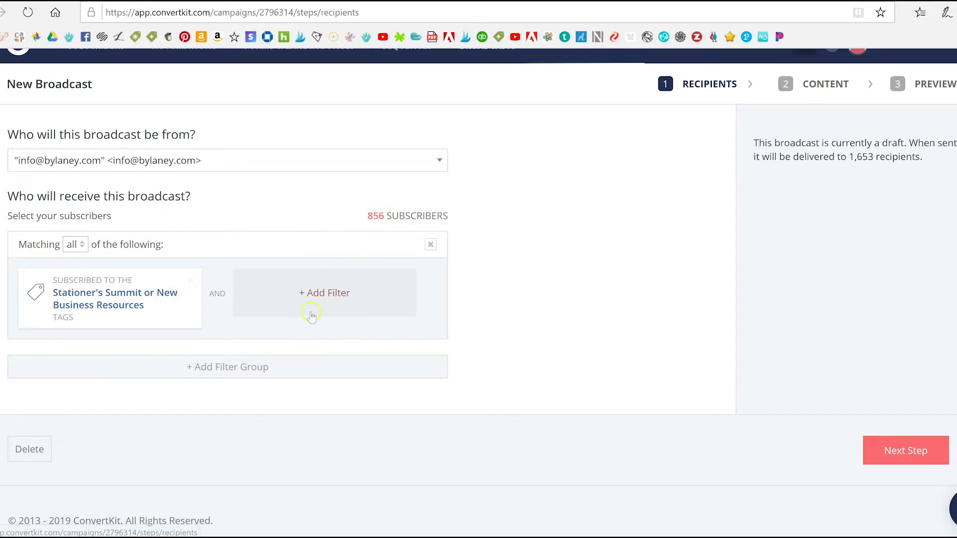
click(320, 296)
click(276, 303)
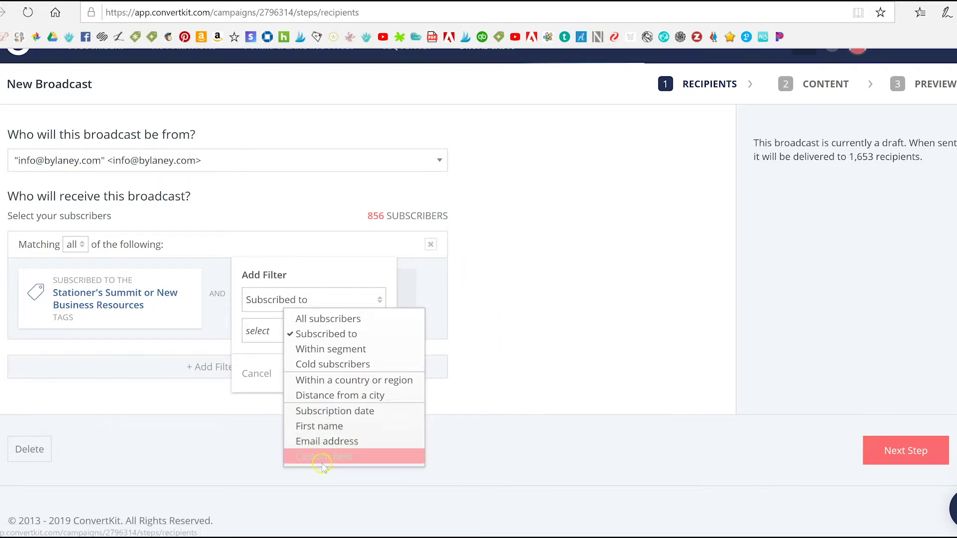
click(493, 305)
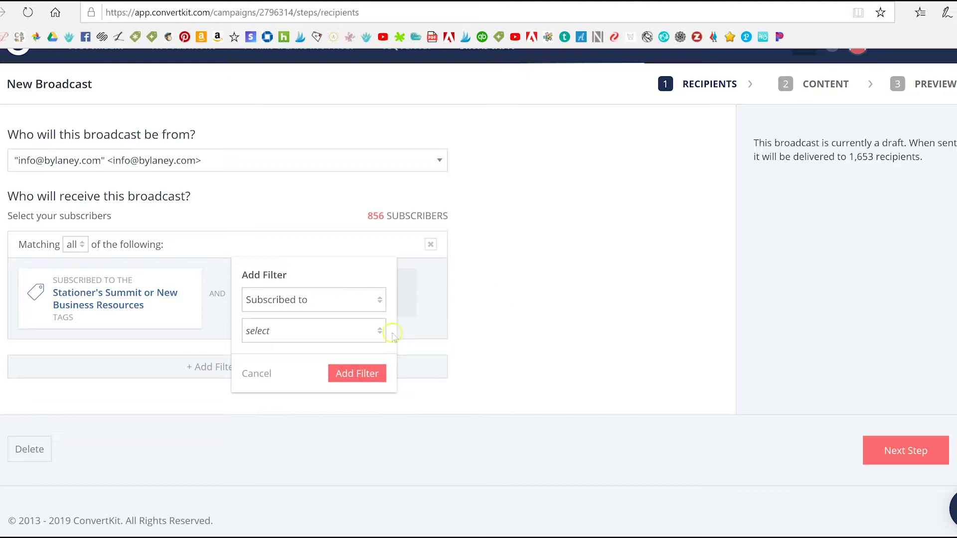
click(257, 374)
Try a second filter group matching none of the following, and remove the group again.
click(207, 369)
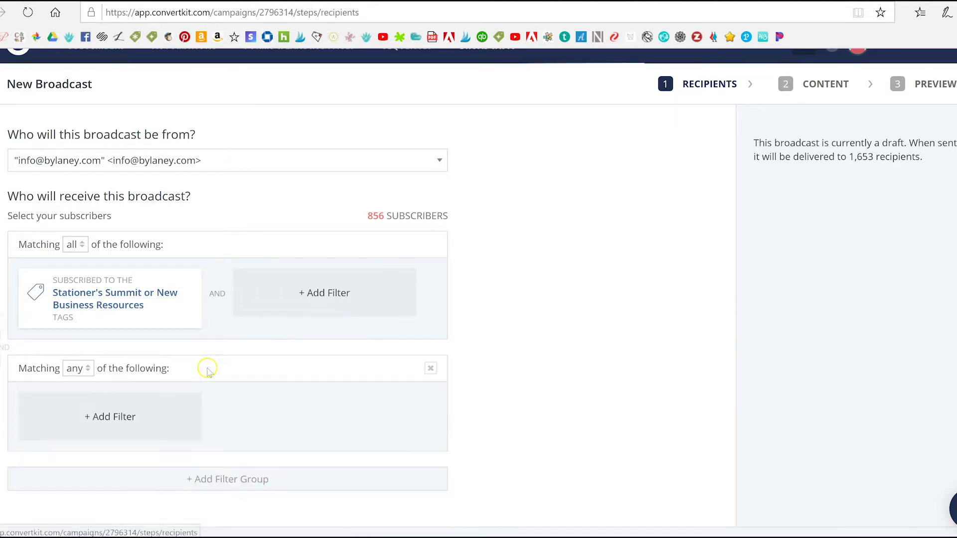
scroll(241, 228, down, 2)
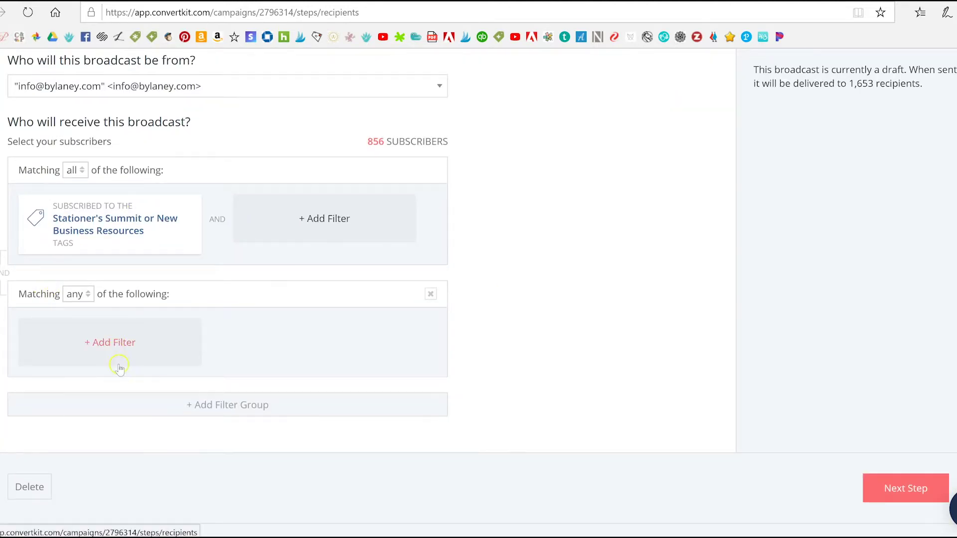
click(89, 294)
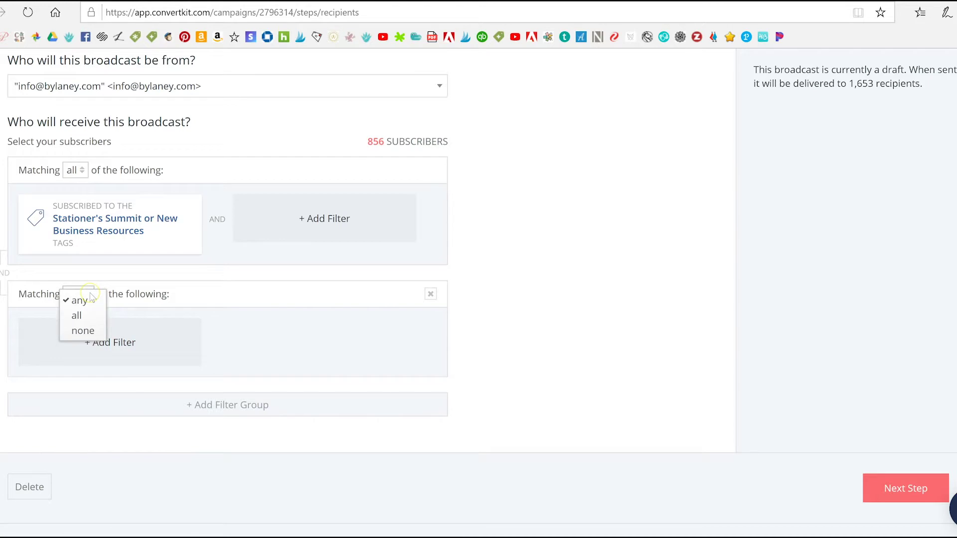
click(98, 333)
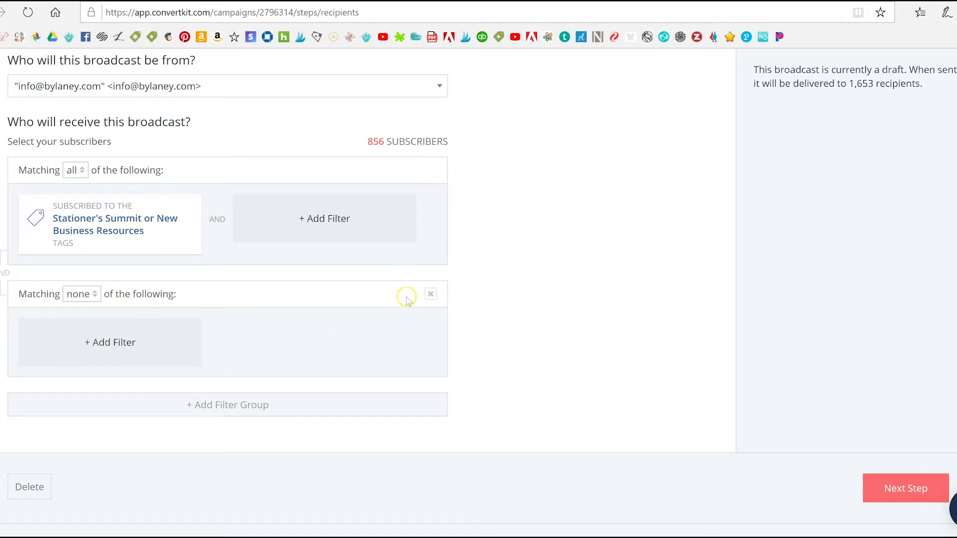
click(430, 294)
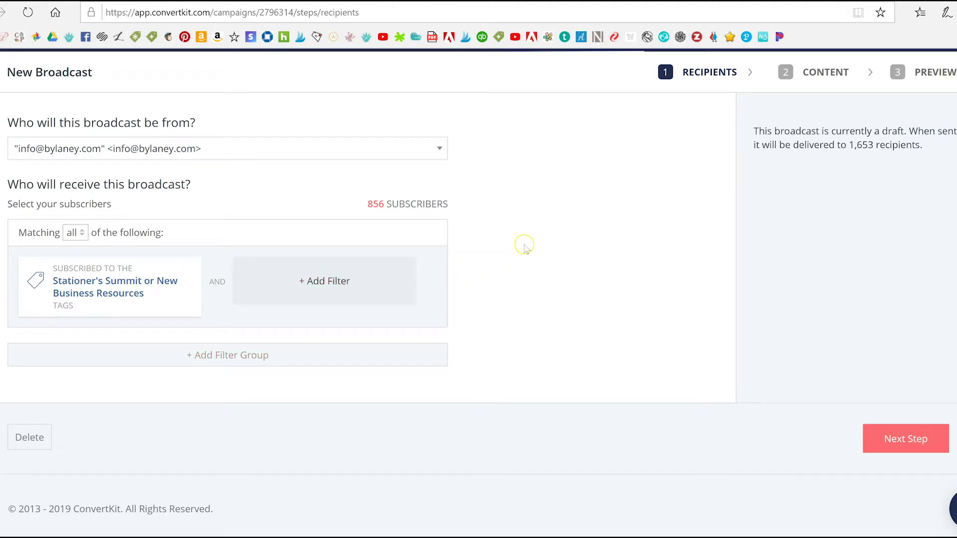
Proceed from the recipients to the broadcast's content stage and look over the email subject field and content editor.
scroll(527, 249, up, 1)
scroll(526, 249, down, 1)
scroll(526, 250, up, 1)
click(888, 471)
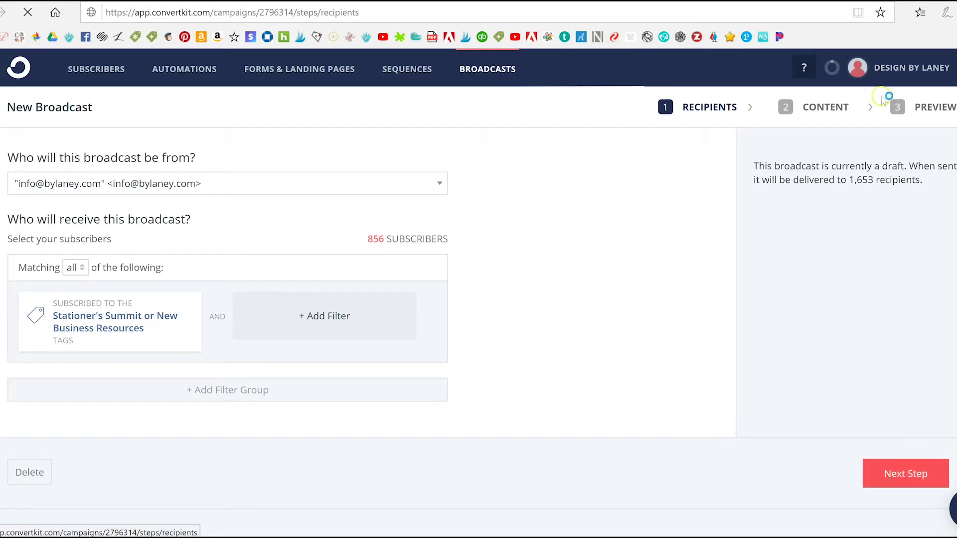
scroll(319, 214, down, 2)
scroll(292, 201, up, 2)
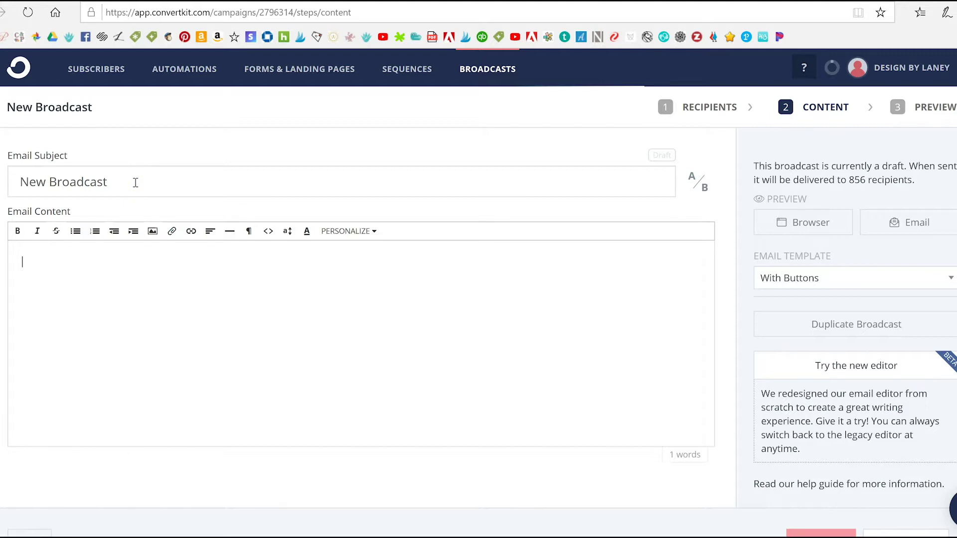
click(173, 232)
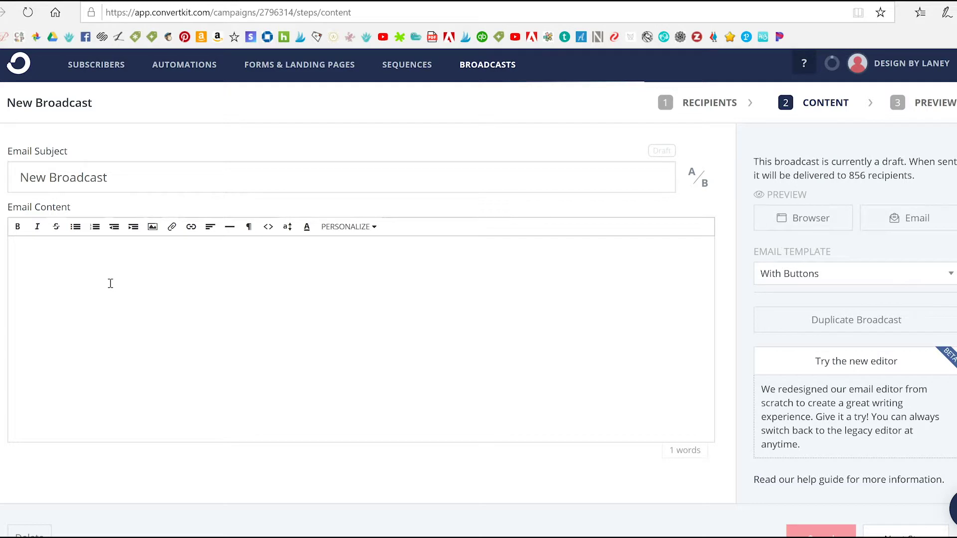
text(Blog)
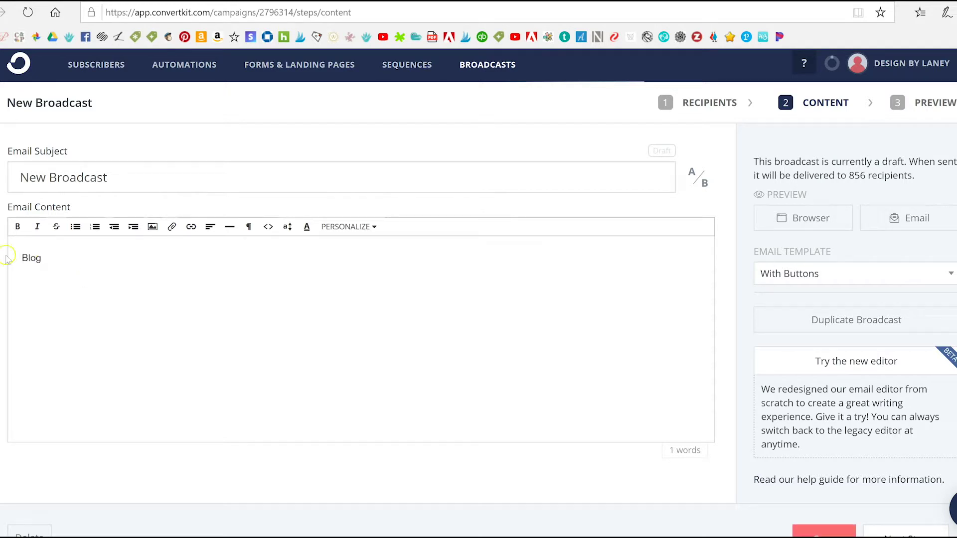
drag(53, 273, 11, 258)
click(190, 226)
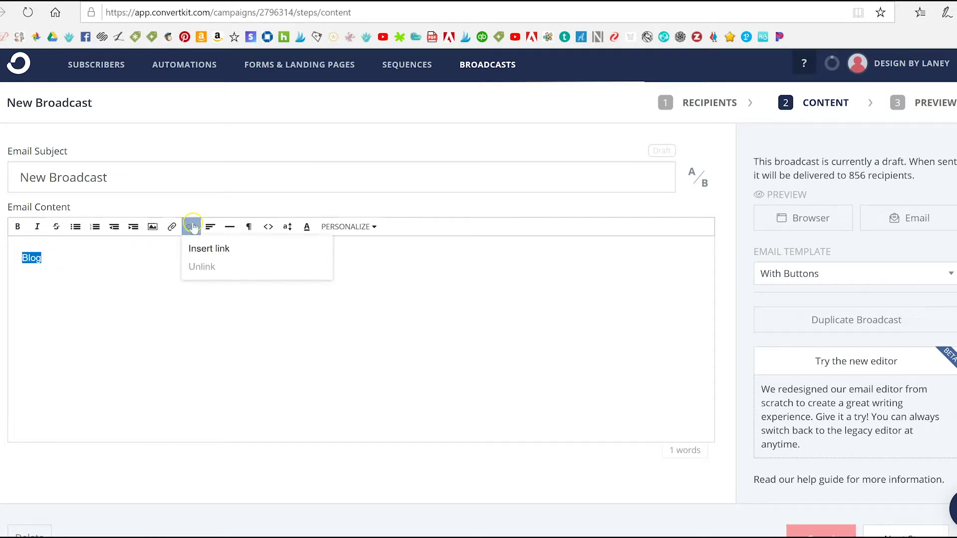
click(224, 254)
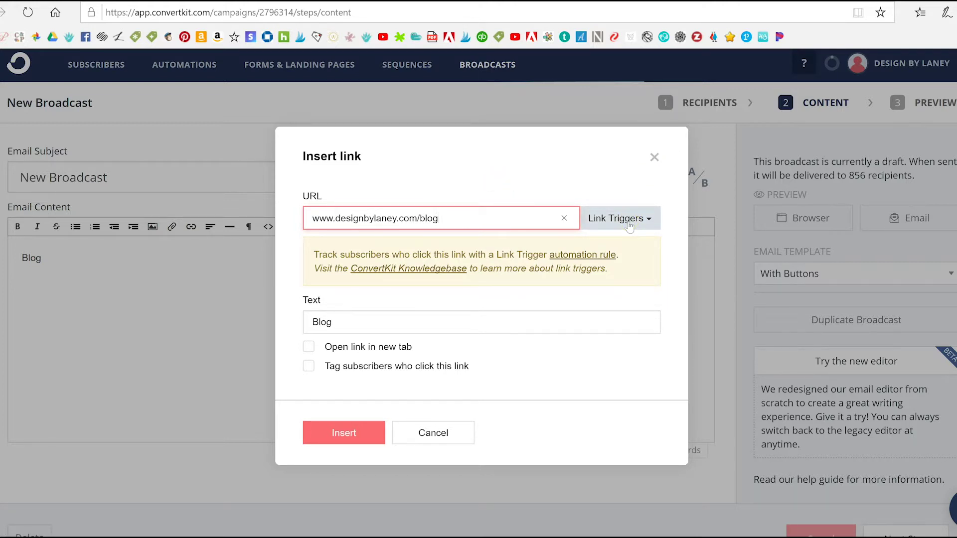
click(419, 216)
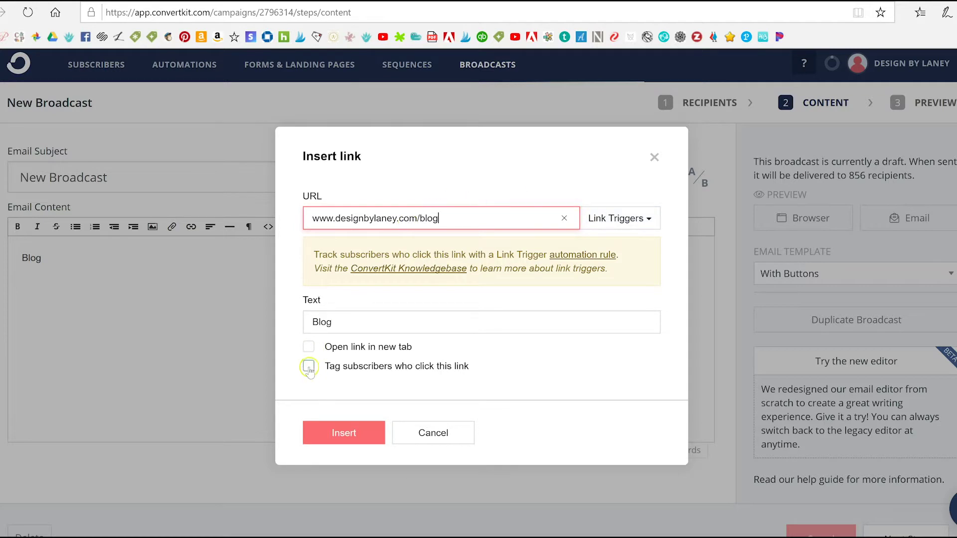
click(309, 368)
click(309, 347)
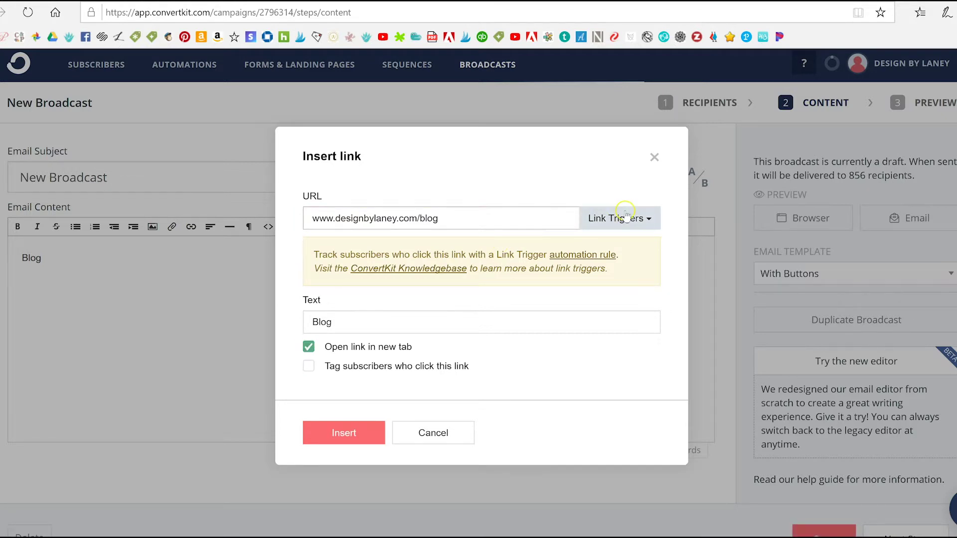
click(334, 438)
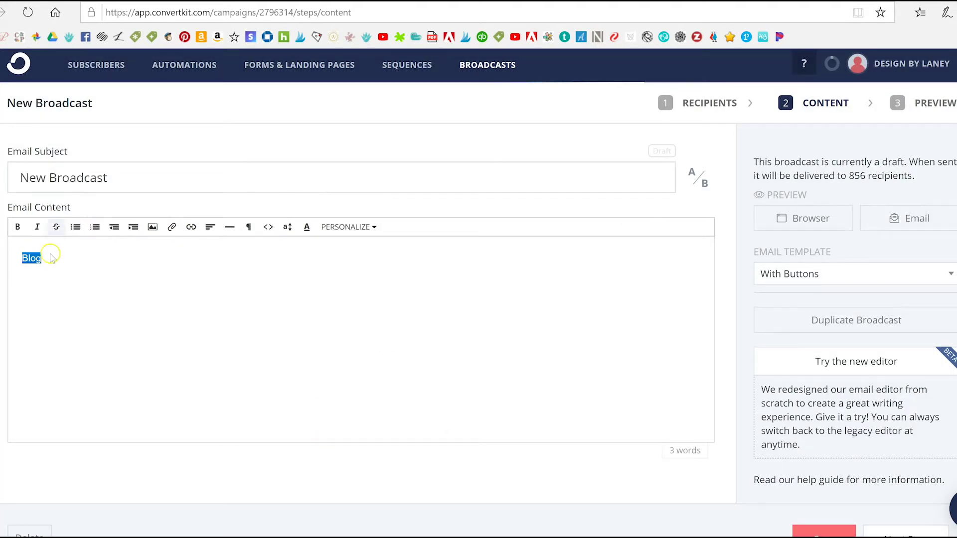
Check how the Blog link looks in the broadcast's preview stage, and return to the content stage.
click(55, 264)
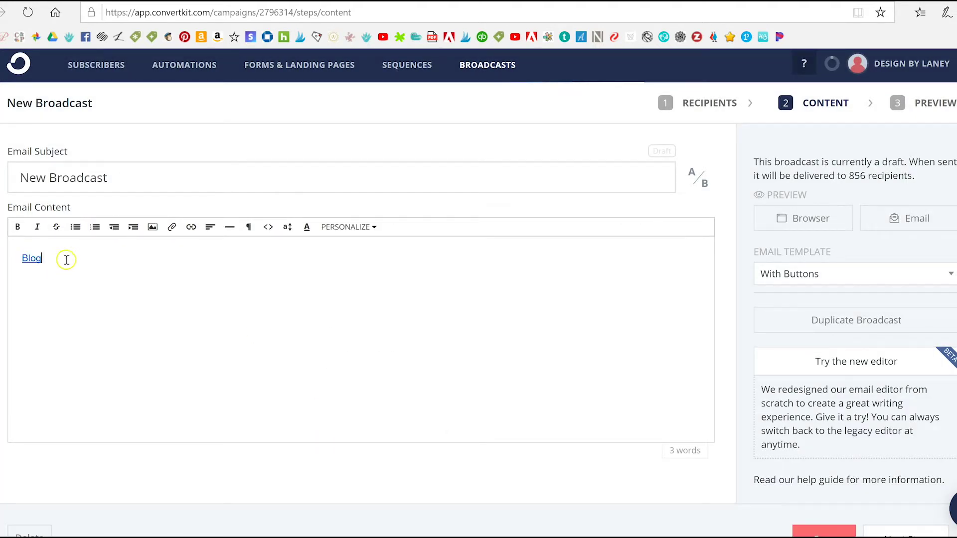
click(925, 114)
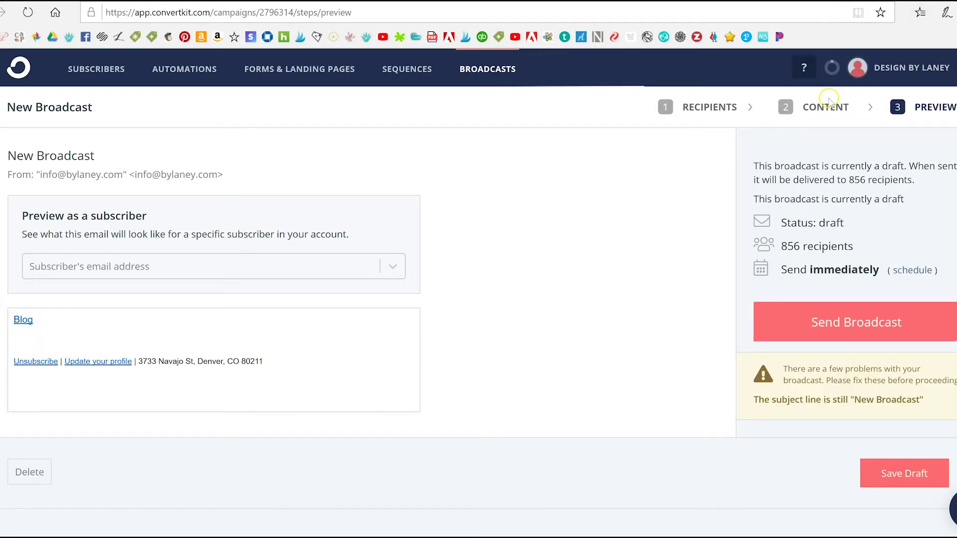
click(817, 112)
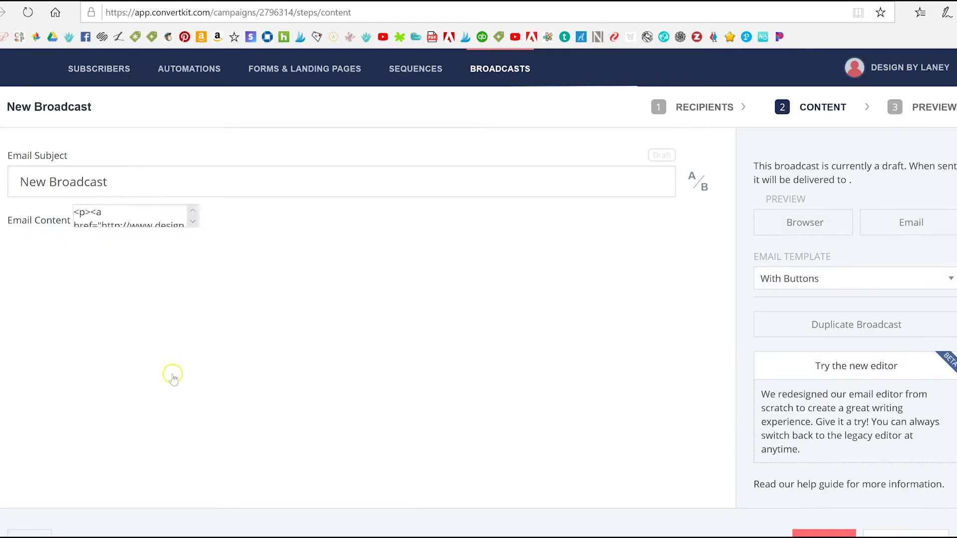
drag(72, 273, 6, 271)
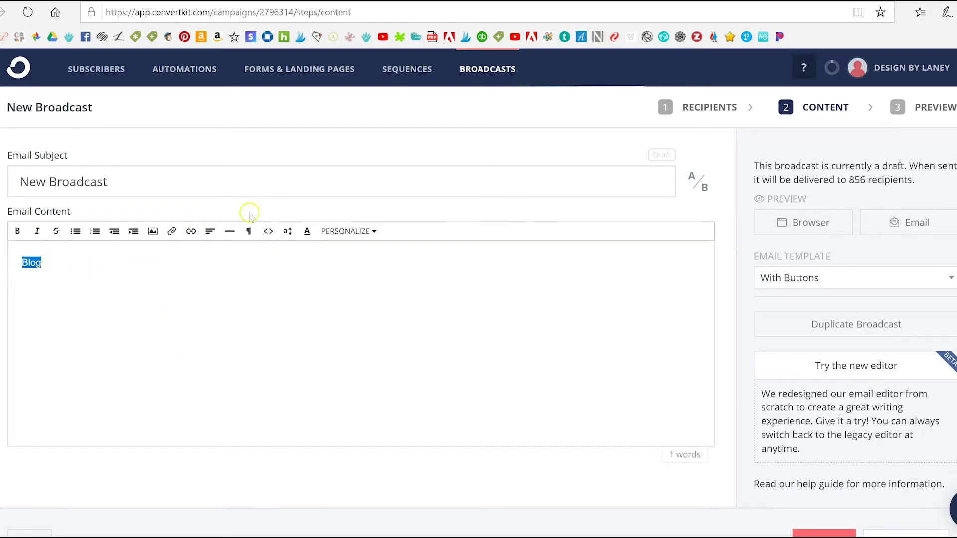
click(268, 231)
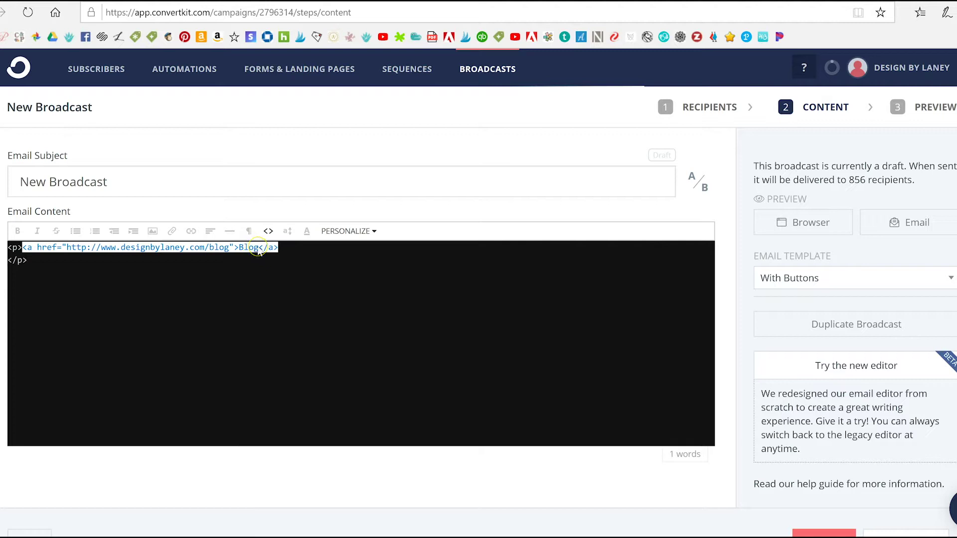
text(<a href="http://convertkit.com" class="button">A button to my site</a>)
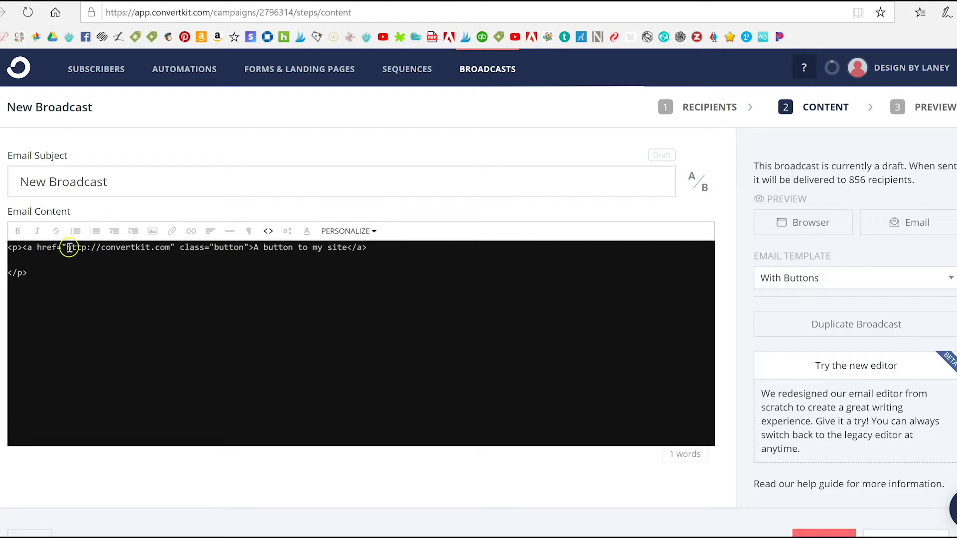
drag(67, 247, 167, 252)
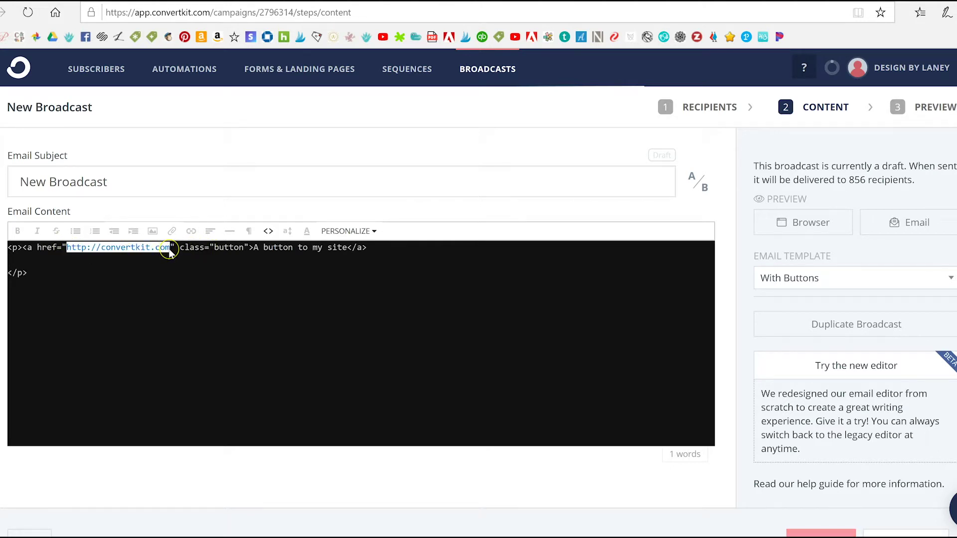
text(www.designbylaey.com)
key(BackSpace)
key(BackSpace)
key(BackSpace)
key(BackSpace)
key(BackSpace)
key(BackSpace)
text(ney.com/blog)
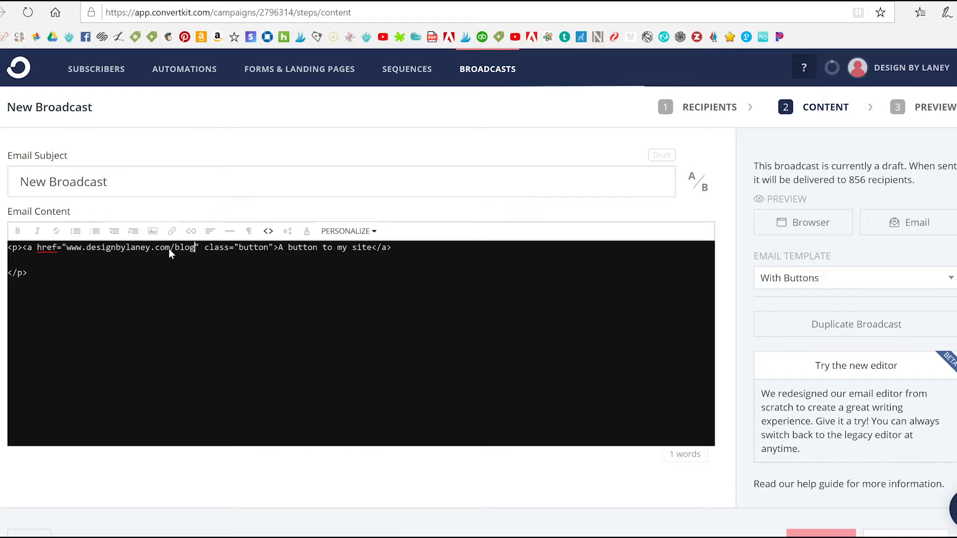
Set the button's text to Blog, leave the HTML source, and check the button in the broadcast's preview stage.
drag(371, 249, 278, 253)
text(Blog)
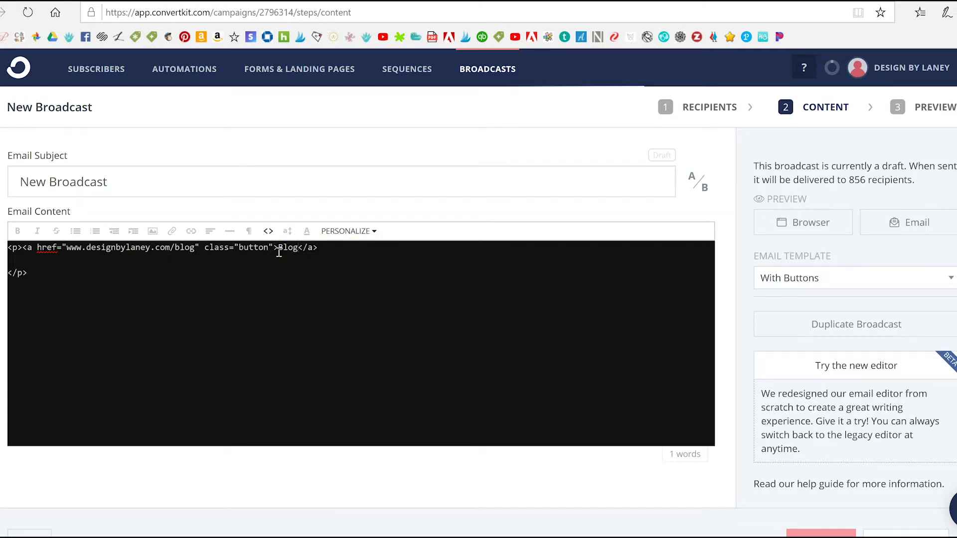
click(268, 231)
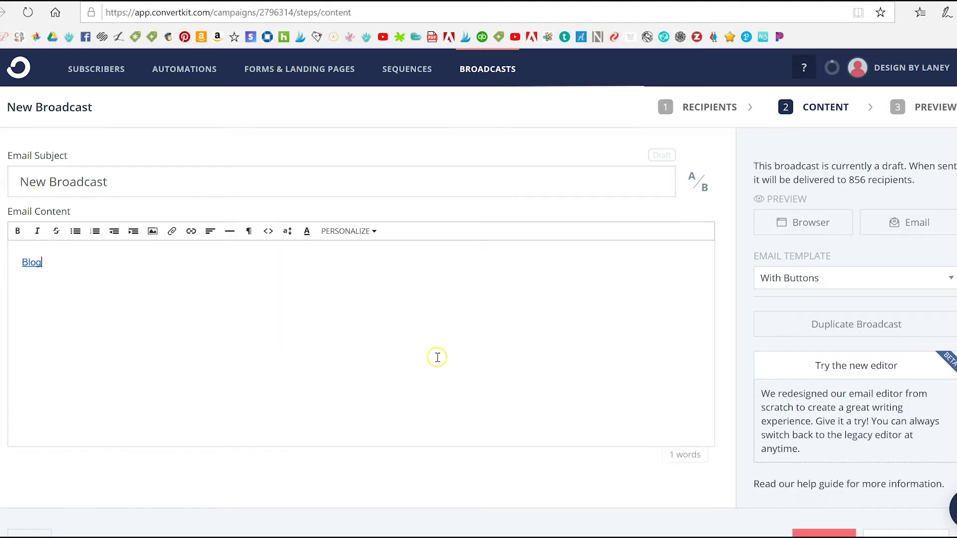
click(924, 105)
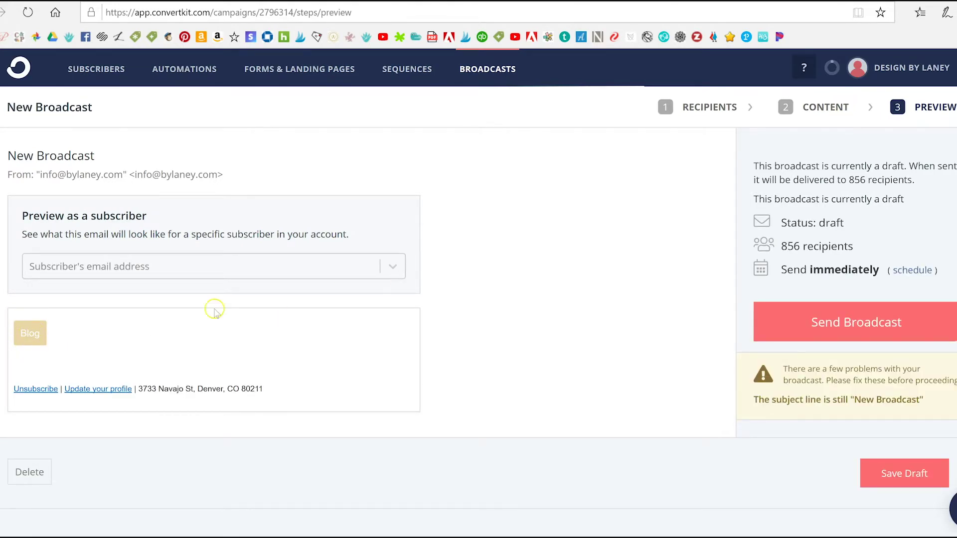
click(814, 108)
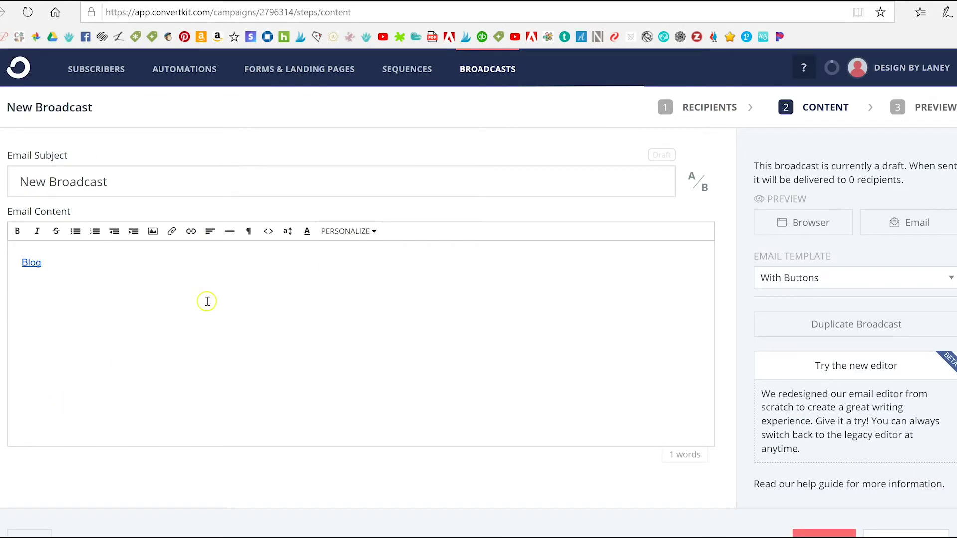
Replace the Blog button with the greeting "Hi friends," and a line of filler text, followed by a bulleted list.
double_click(32, 262)
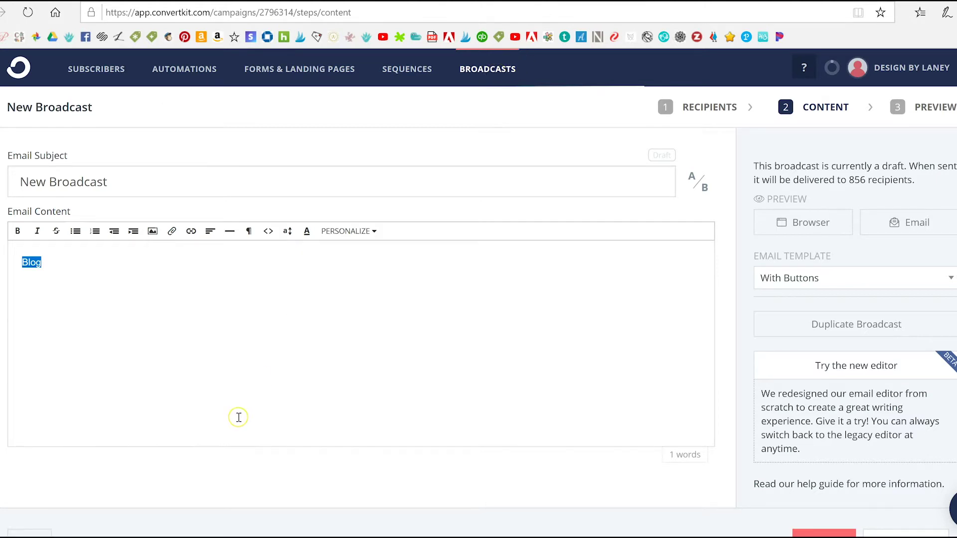
text(Hi friends,)
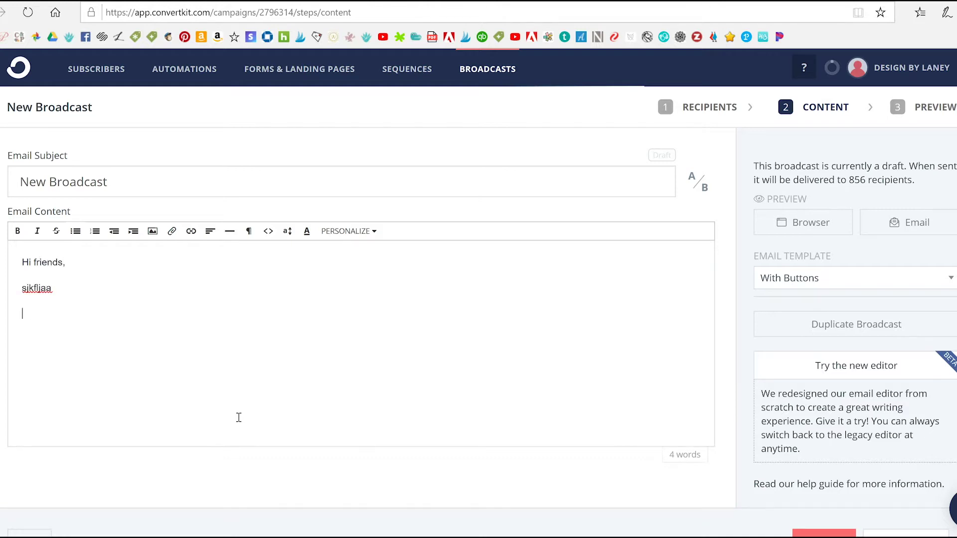
click(93, 231)
click(76, 232)
Look at the link and image insertion options without inserting anything, and clear all of the email content.
click(192, 232)
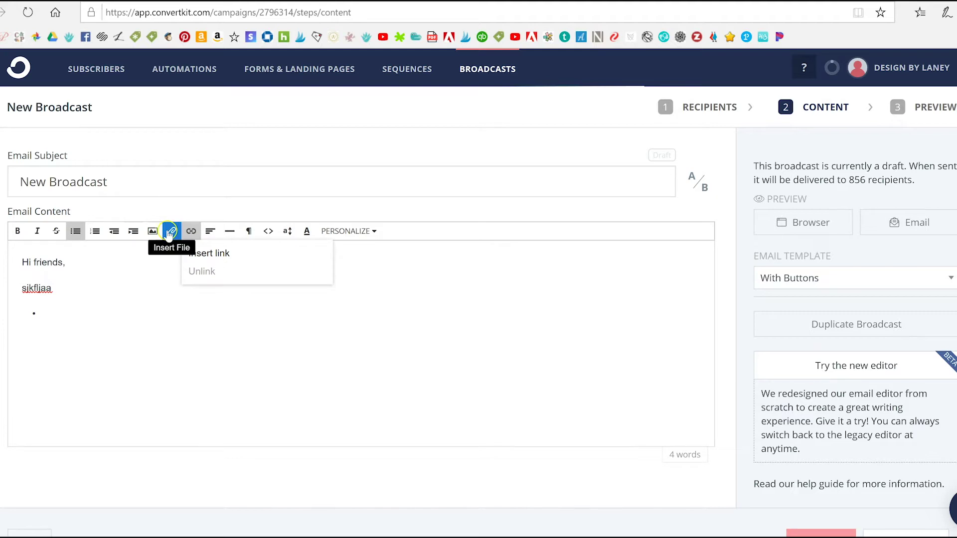
click(152, 231)
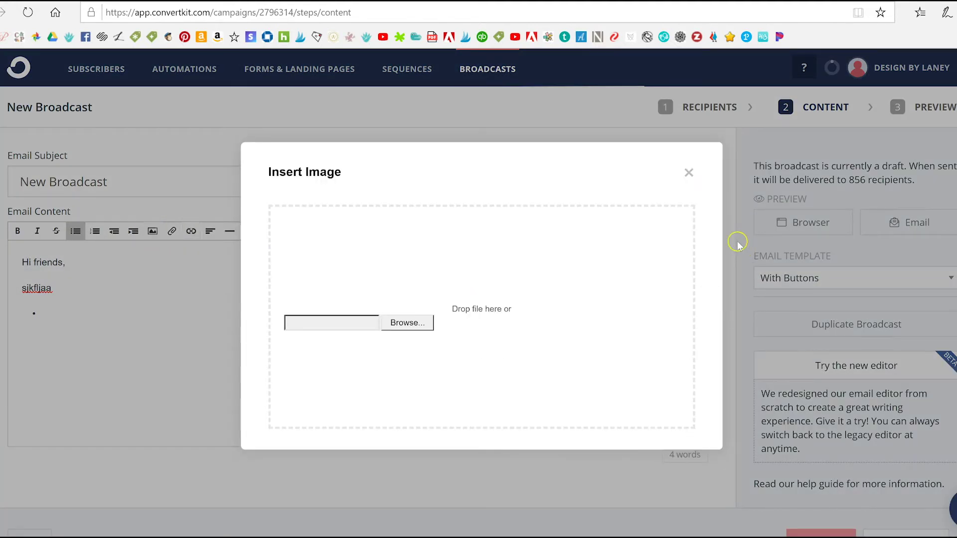
click(687, 172)
drag(126, 333, 6, 269)
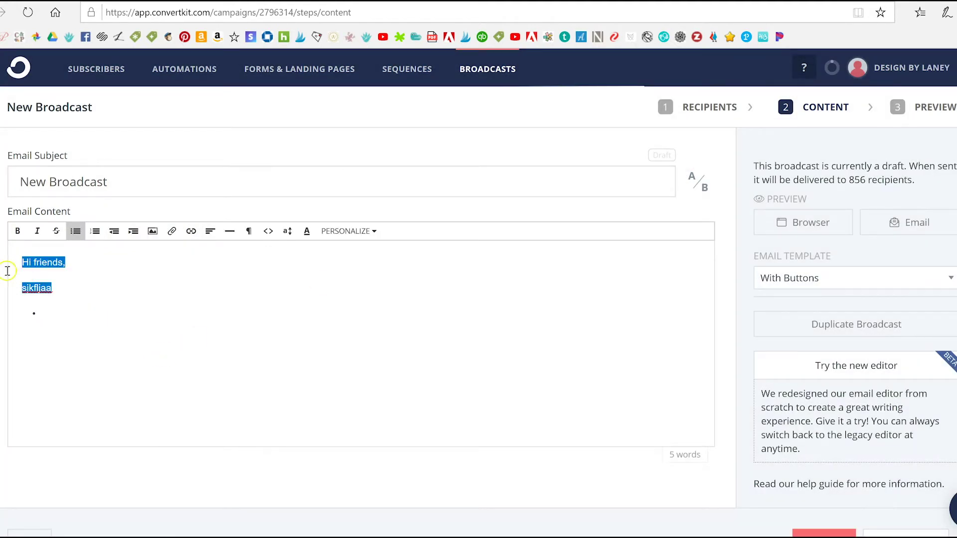
key(BackSpace)
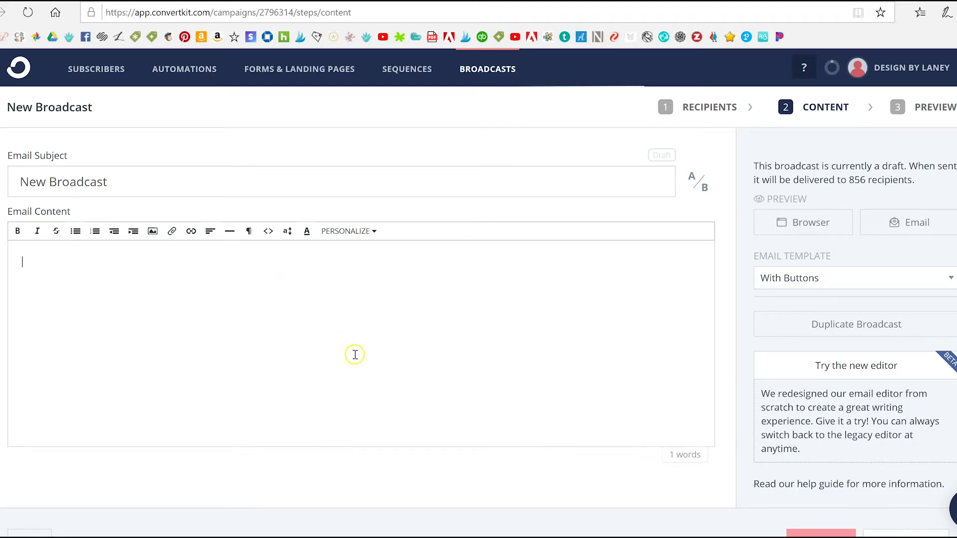
Proceed to the broadcast's preview stage and set its send time to August 19, 2019 at 1:05 AM.
click(935, 107)
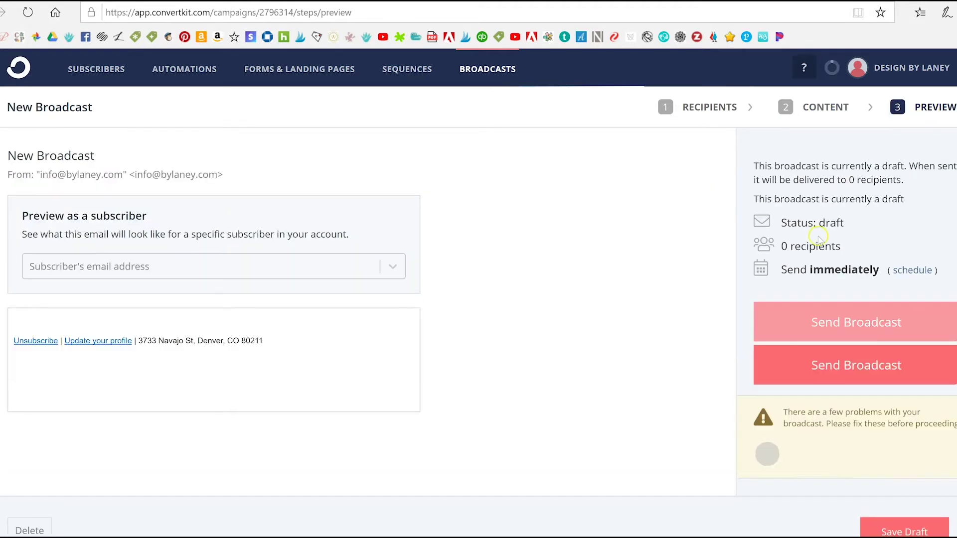
click(912, 270)
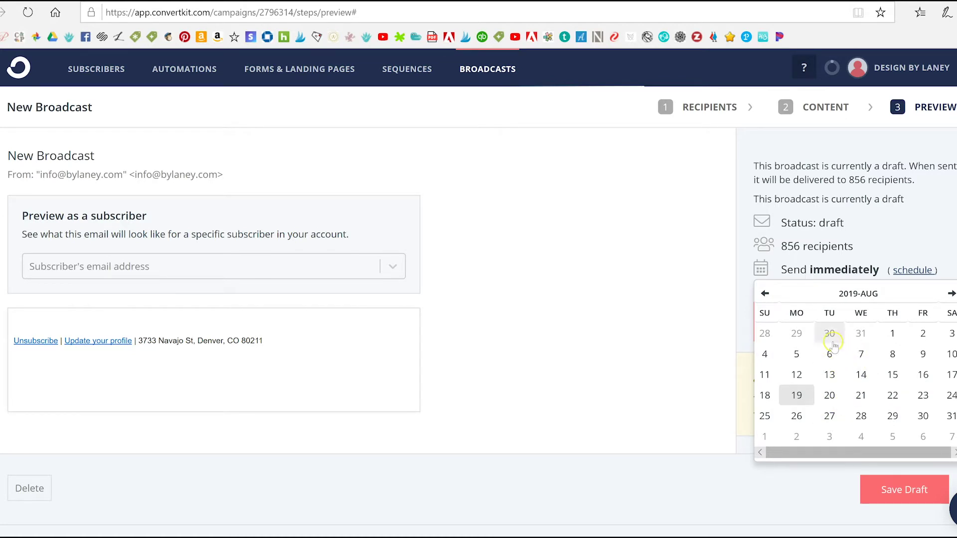
click(797, 395)
click(831, 320)
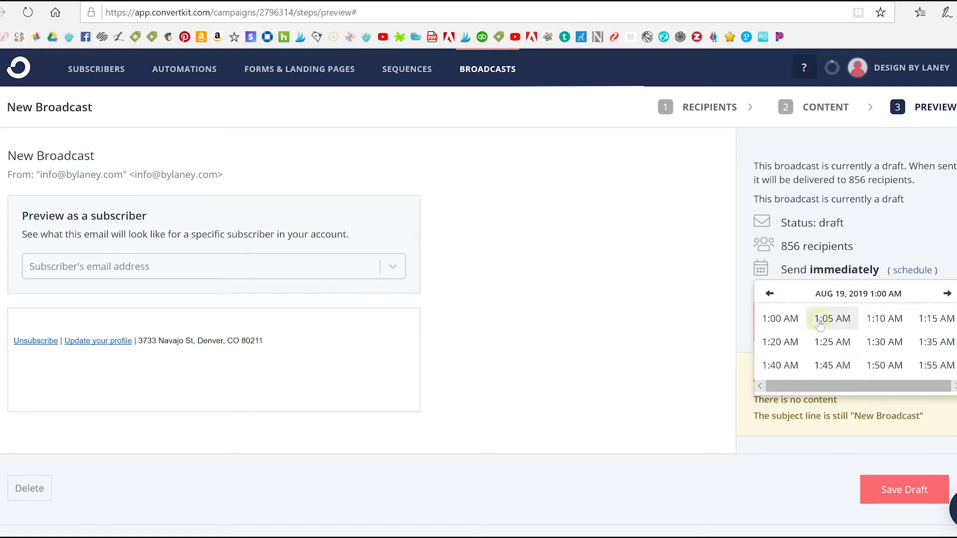
click(820, 322)
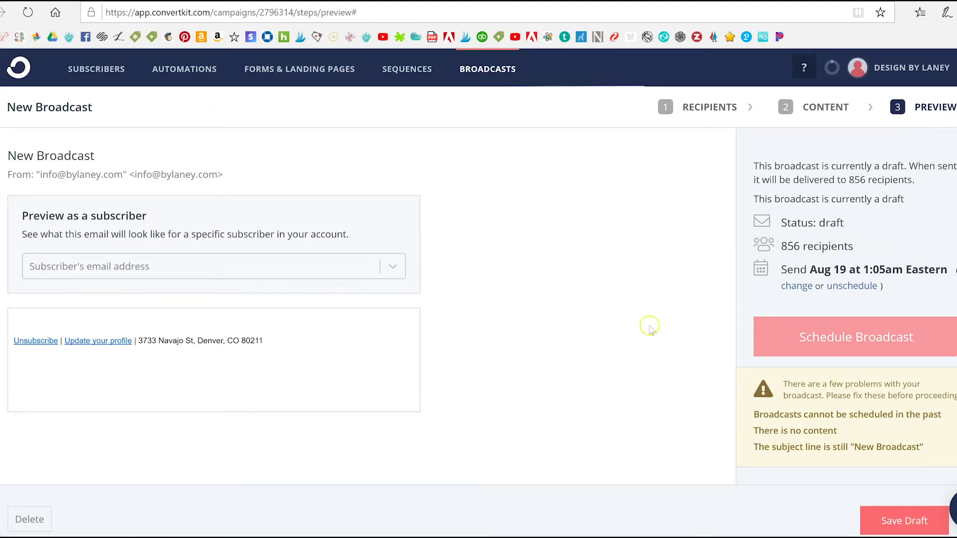
Browse both pages of the broadcast list and open the report for How to Print with White Ink!
click(496, 70)
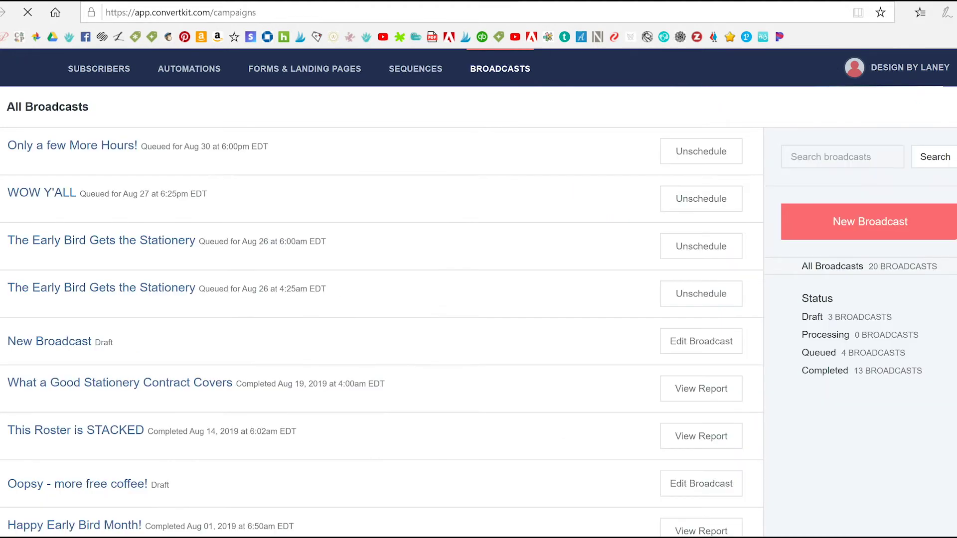
scroll(386, 198, down, 3)
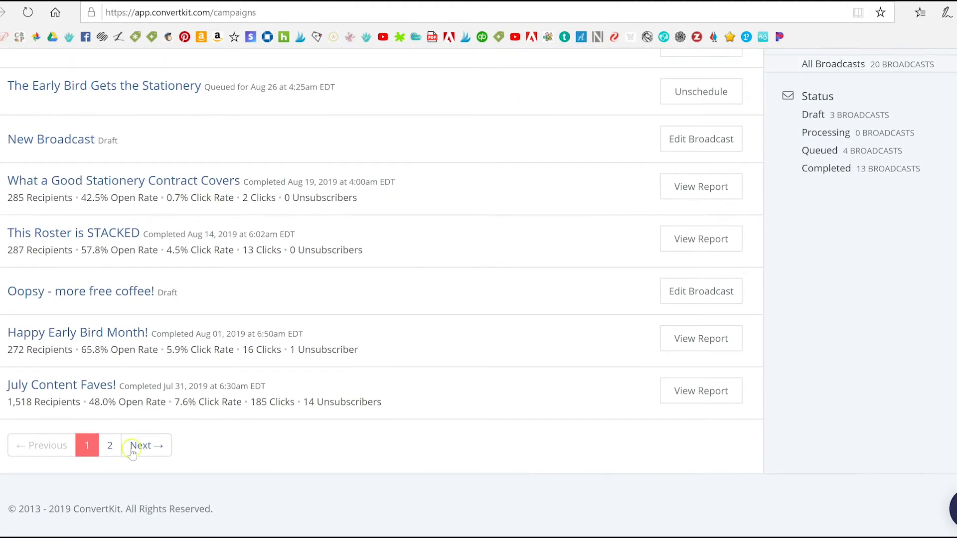
click(110, 446)
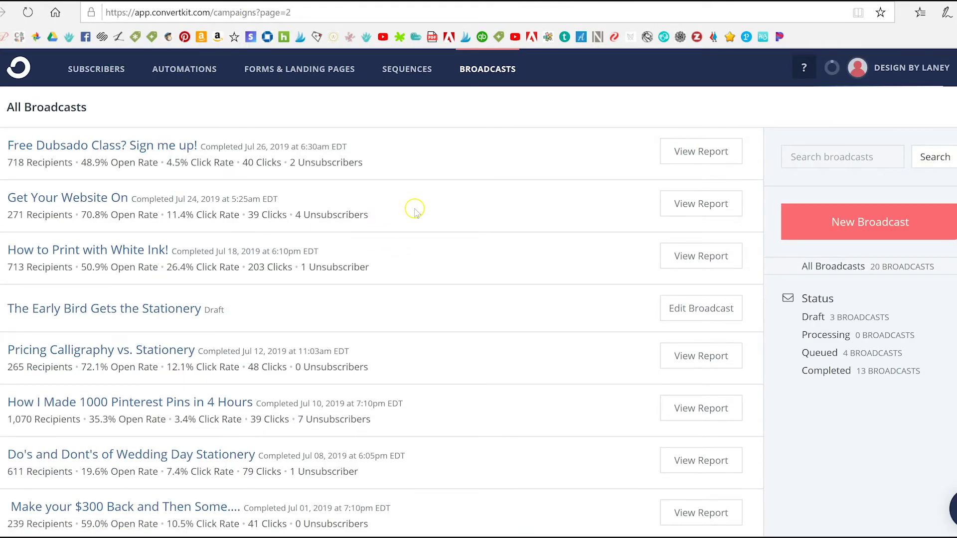
scroll(414, 211, down, 2)
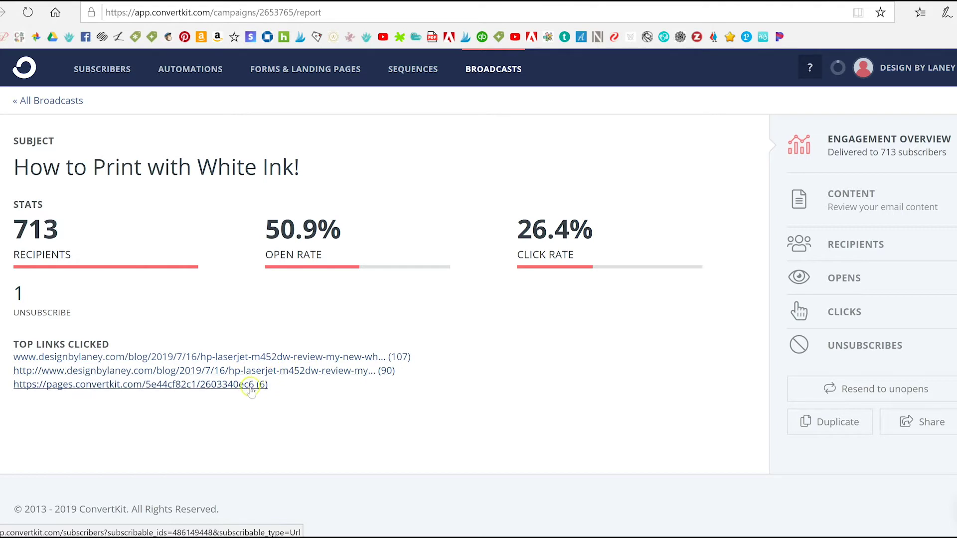
Examine the unsubscribe count and click rate in the How to Print with White Ink! report.
drag(67, 313, 2, 294)
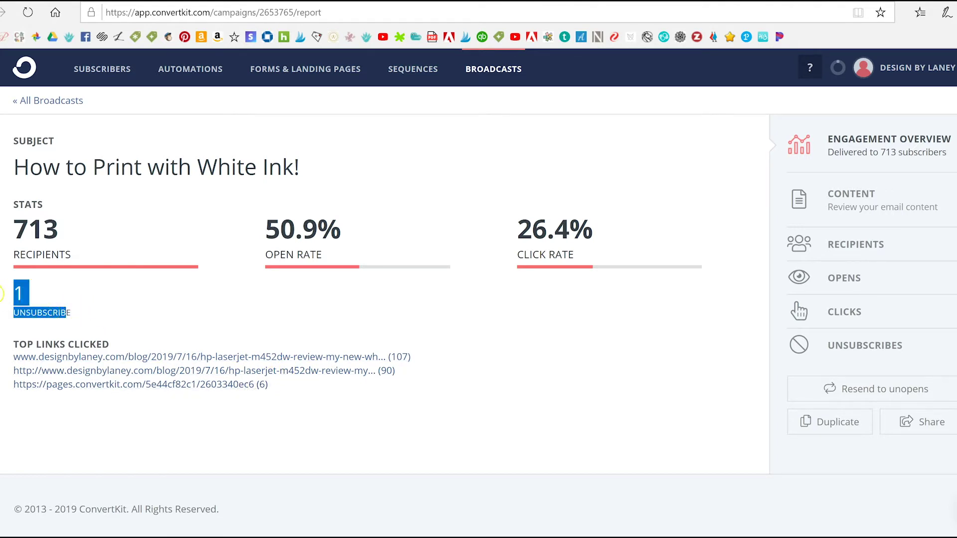
click(97, 309)
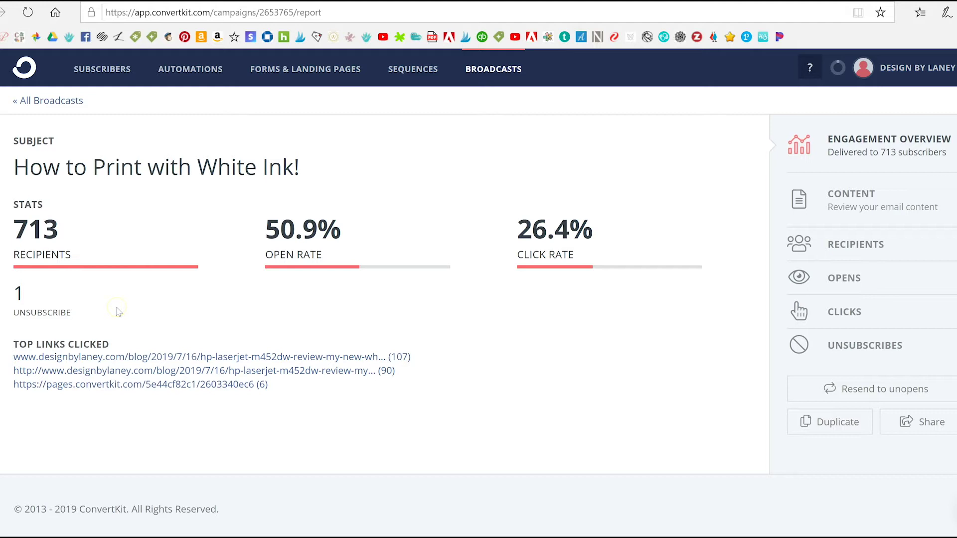
drag(504, 227, 635, 269)
click(625, 295)
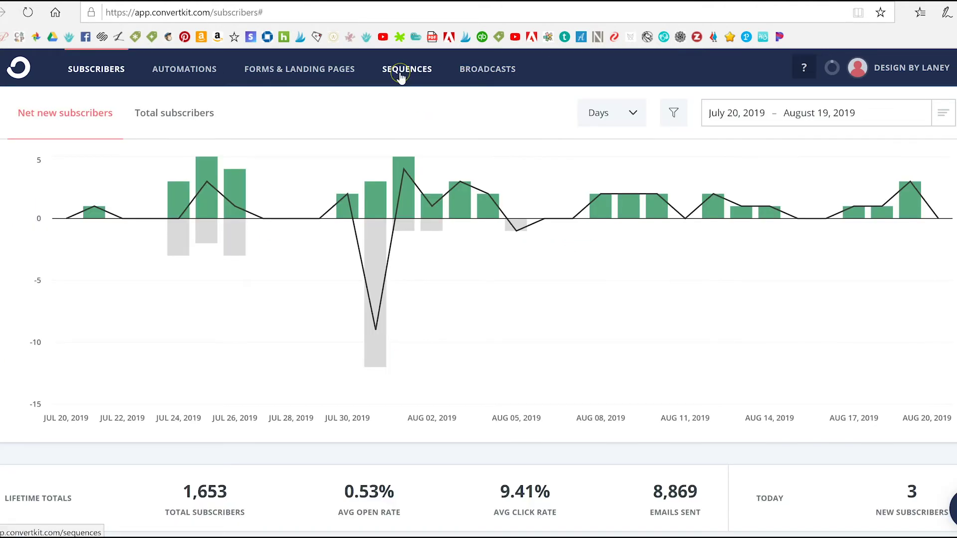
Open the Footer Engaged Couples sequence and read through its first email, Free Wedding Planning Resources!
click(401, 75)
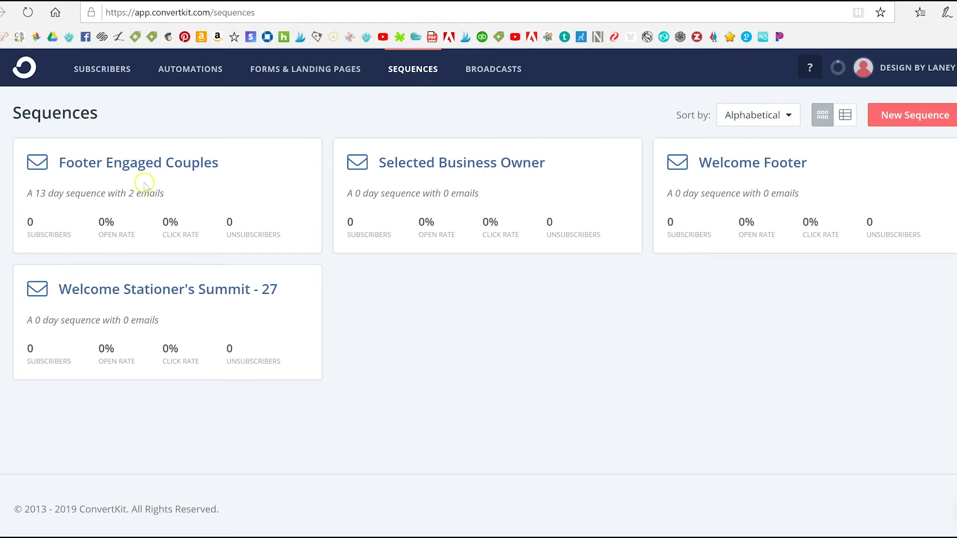
click(100, 172)
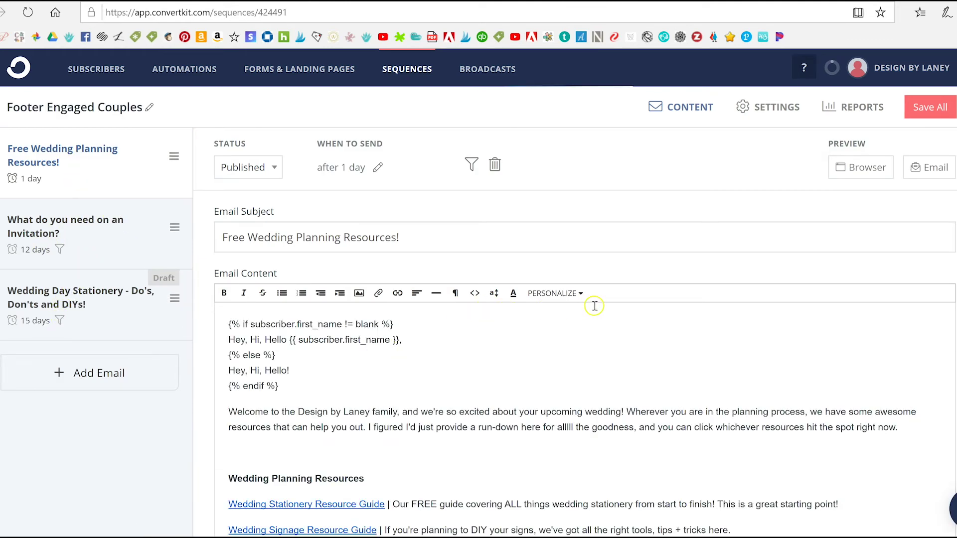
scroll(594, 305, down, 5)
scroll(591, 224, down, 1)
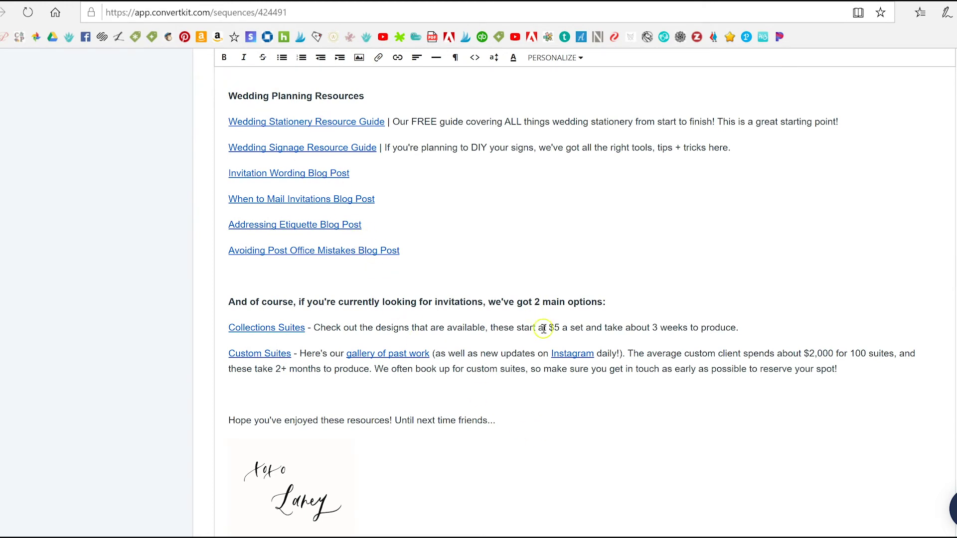
Open the sequence's second email, What do you need on an Invitation?, and read its content through to the signature.
scroll(540, 320, up, 7)
click(117, 245)
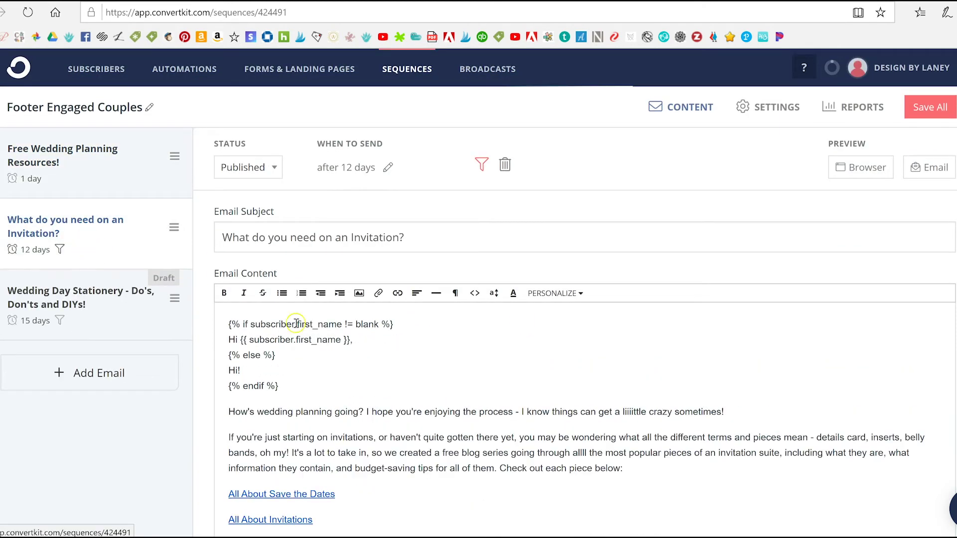
scroll(466, 269, down, 4)
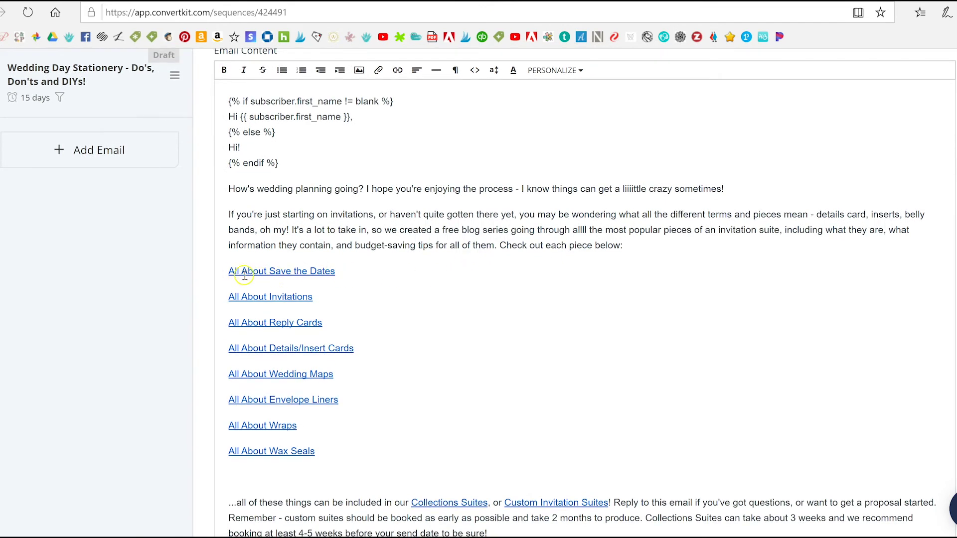
scroll(401, 440, down, 3)
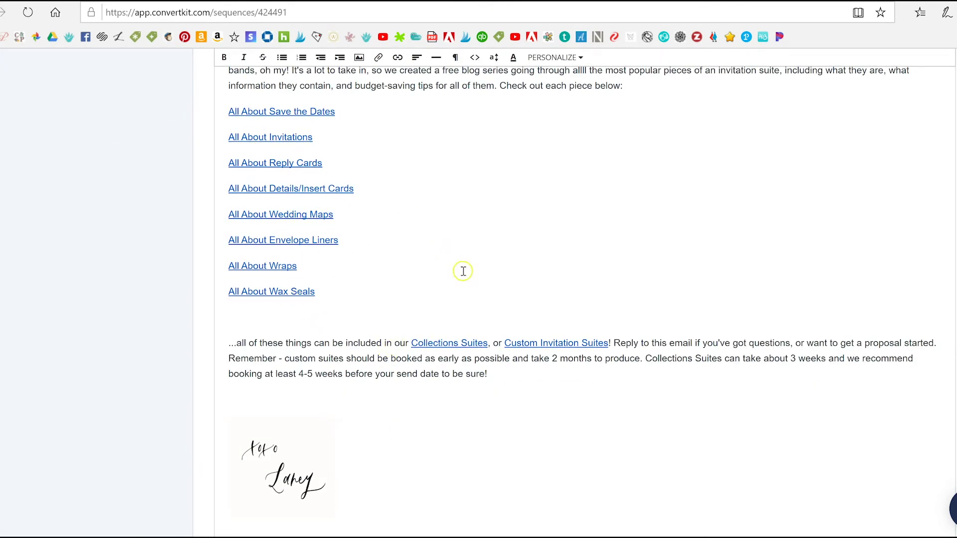
click(631, 386)
scroll(630, 384, up, 8)
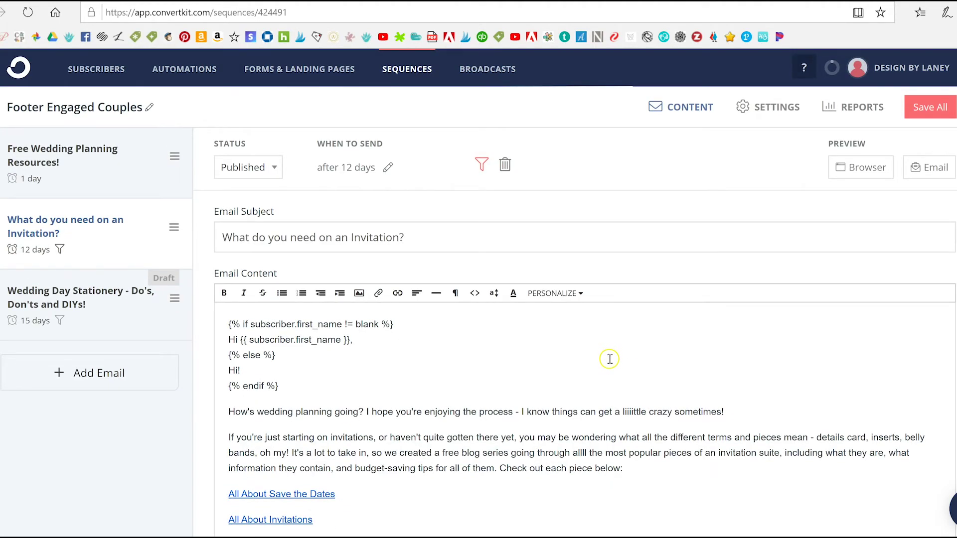
Compare the send delays of the sequence's first and second emails, and return to the list of sequences.
click(25, 181)
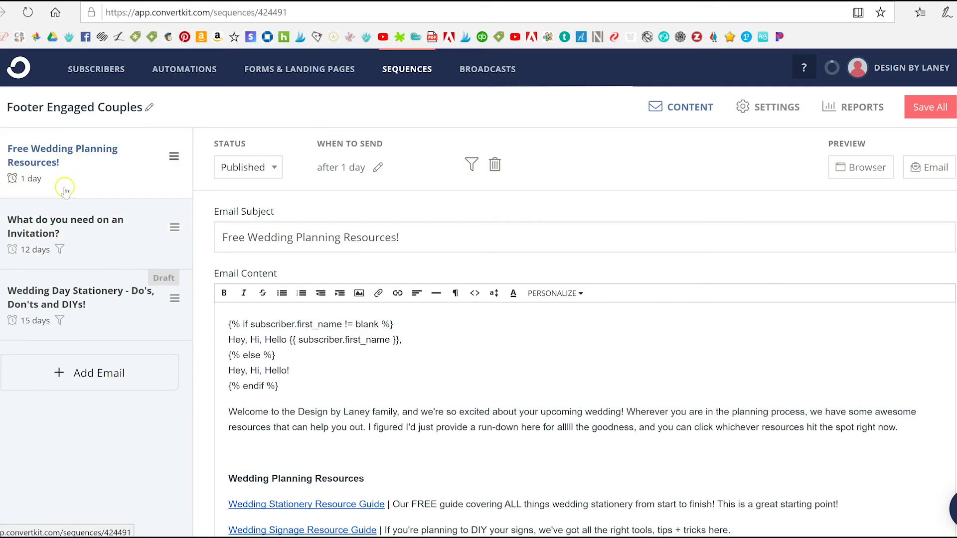
click(99, 234)
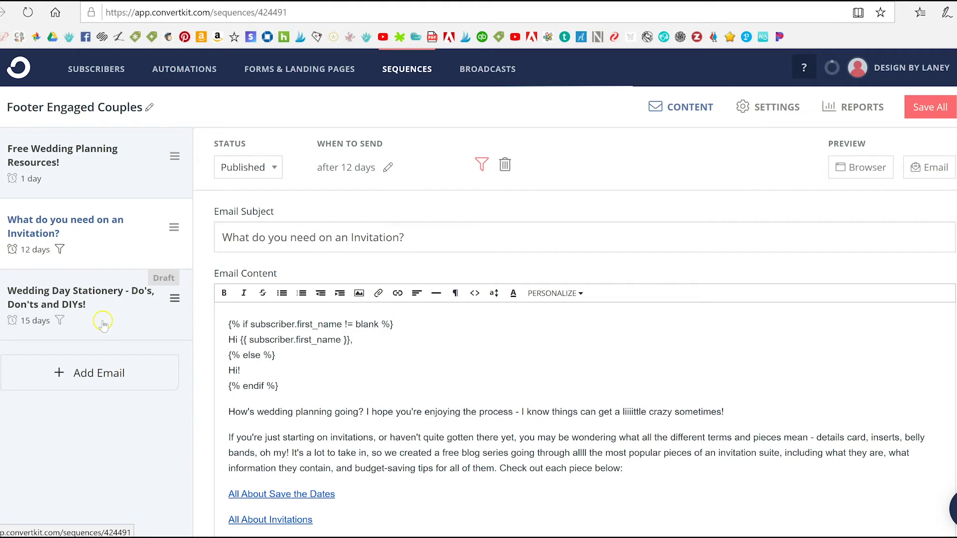
click(427, 77)
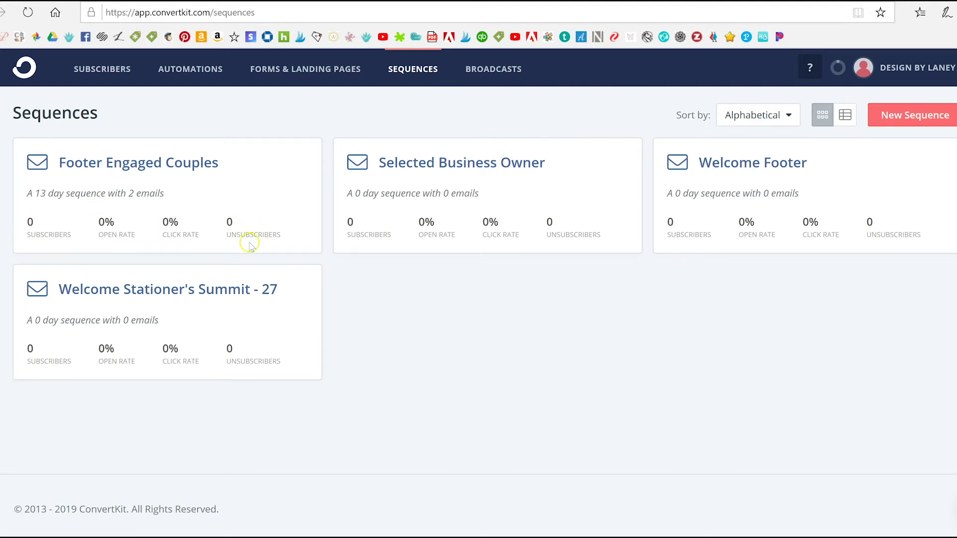
Browse the account's automations and open the New Subs Engaged Couples automation.
click(205, 72)
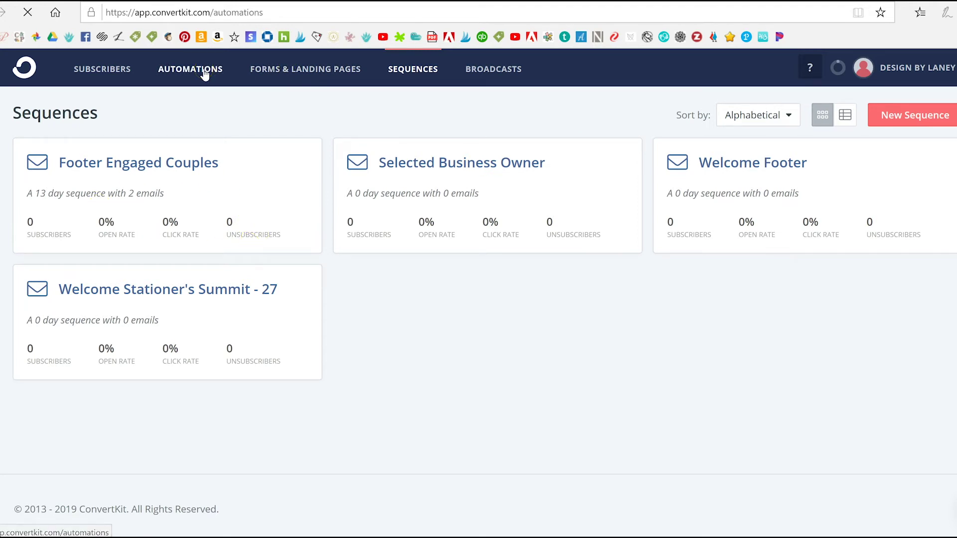
scroll(673, 266, down, 2)
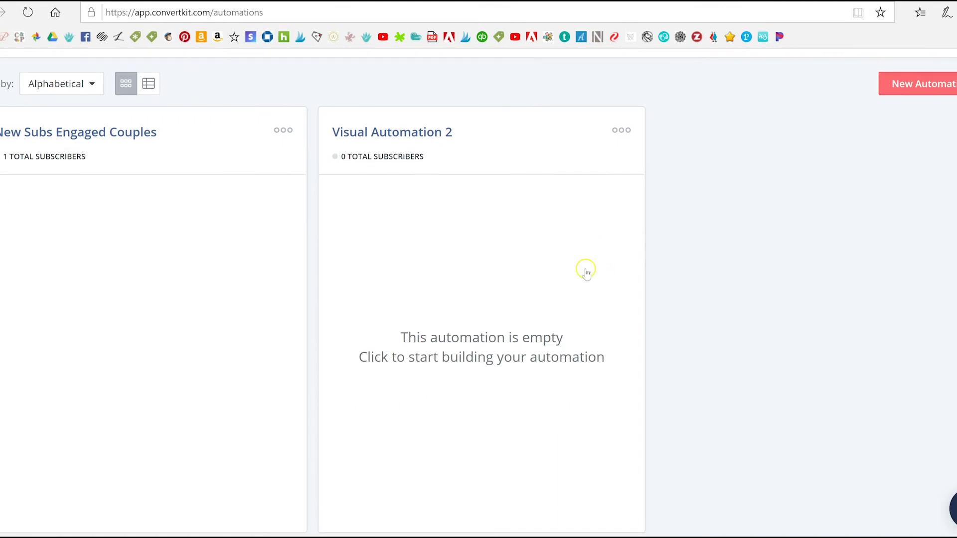
click(94, 284)
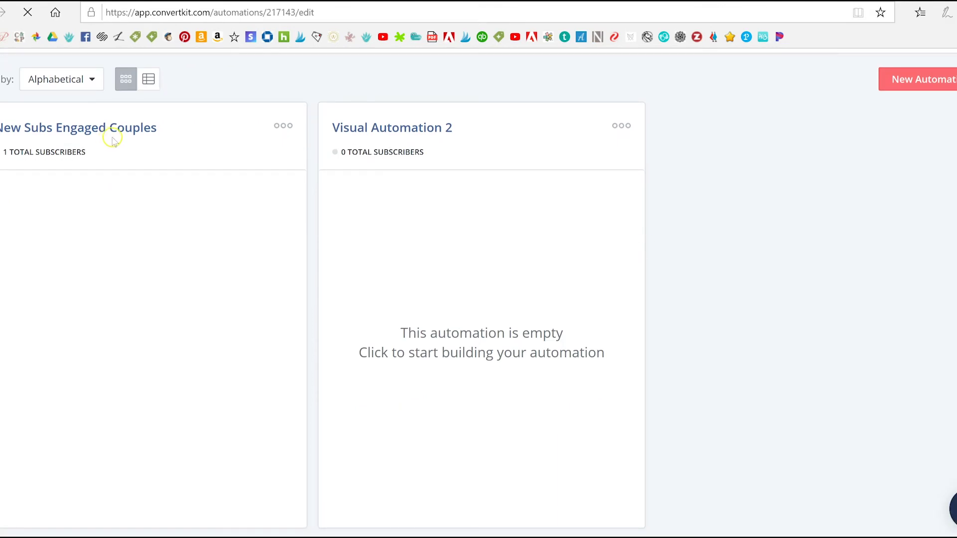